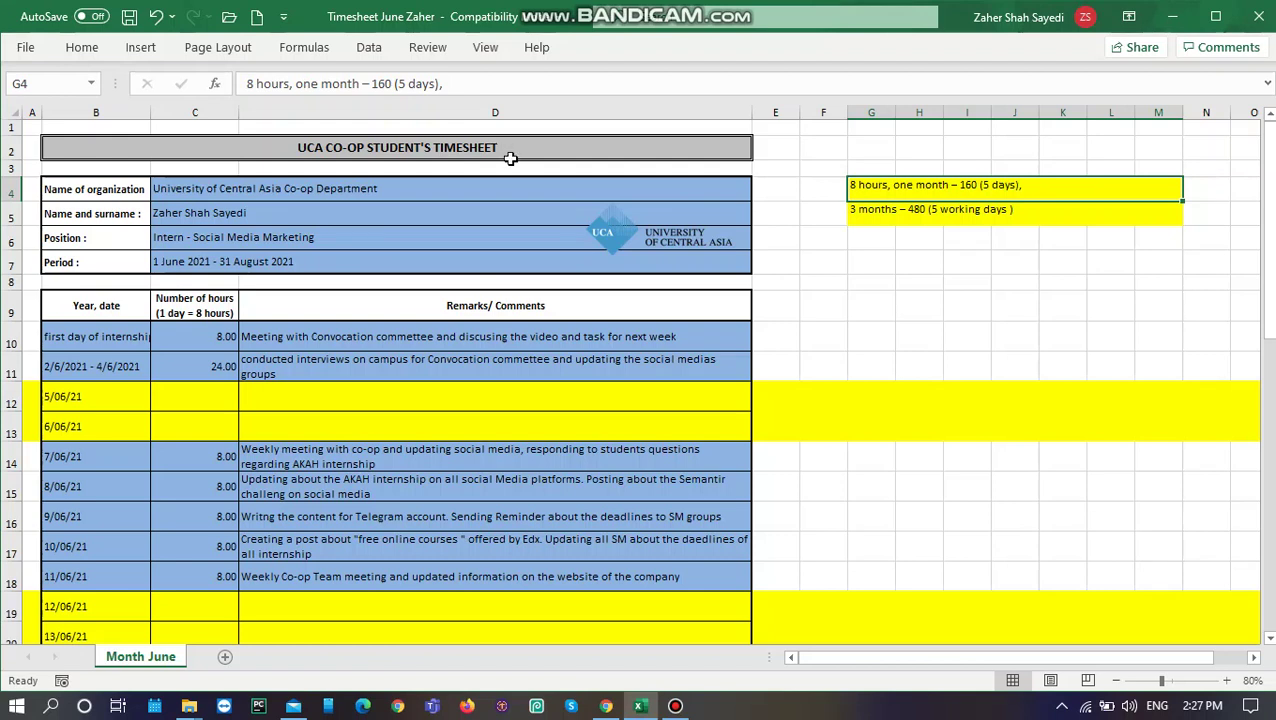
# Step: Review the daily remarks entries and the notes on required monthly and three-month hours
pyautogui.moveTo(456, 330); pyautogui.dragTo(456, 525)
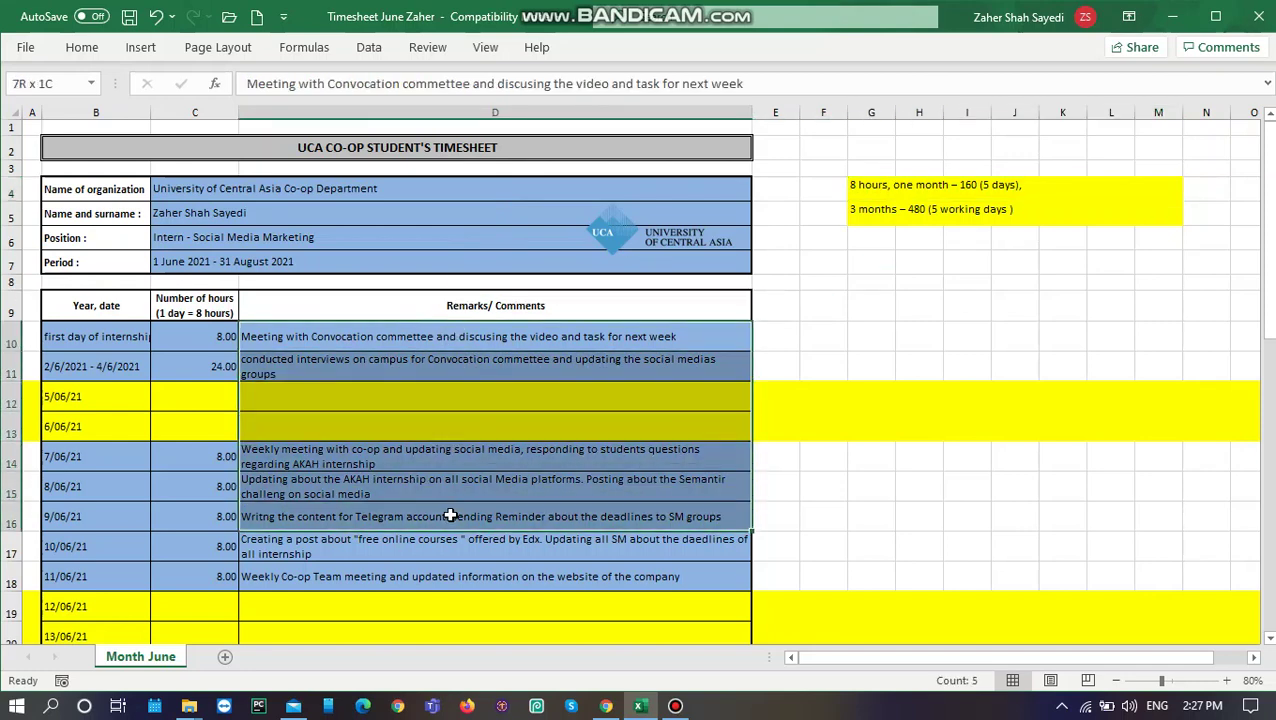
pyautogui.click(862, 187)
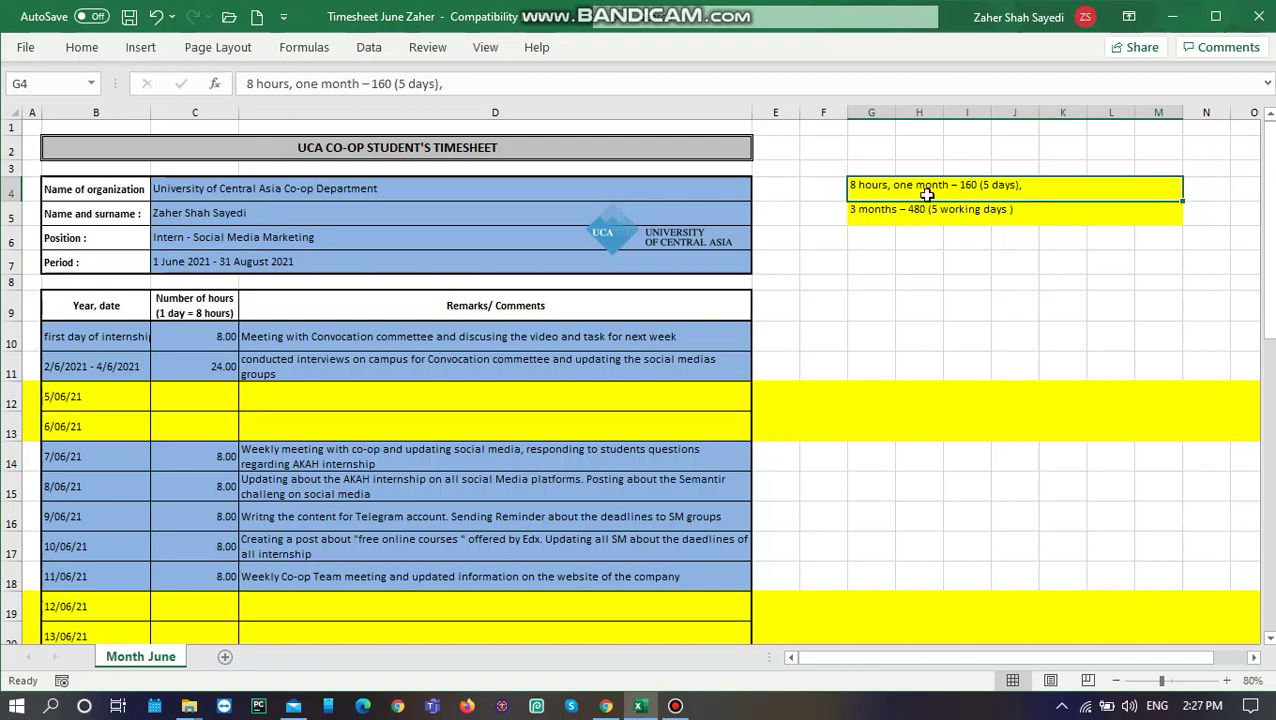
pyautogui.moveTo(920, 187); pyautogui.dragTo(920, 209)
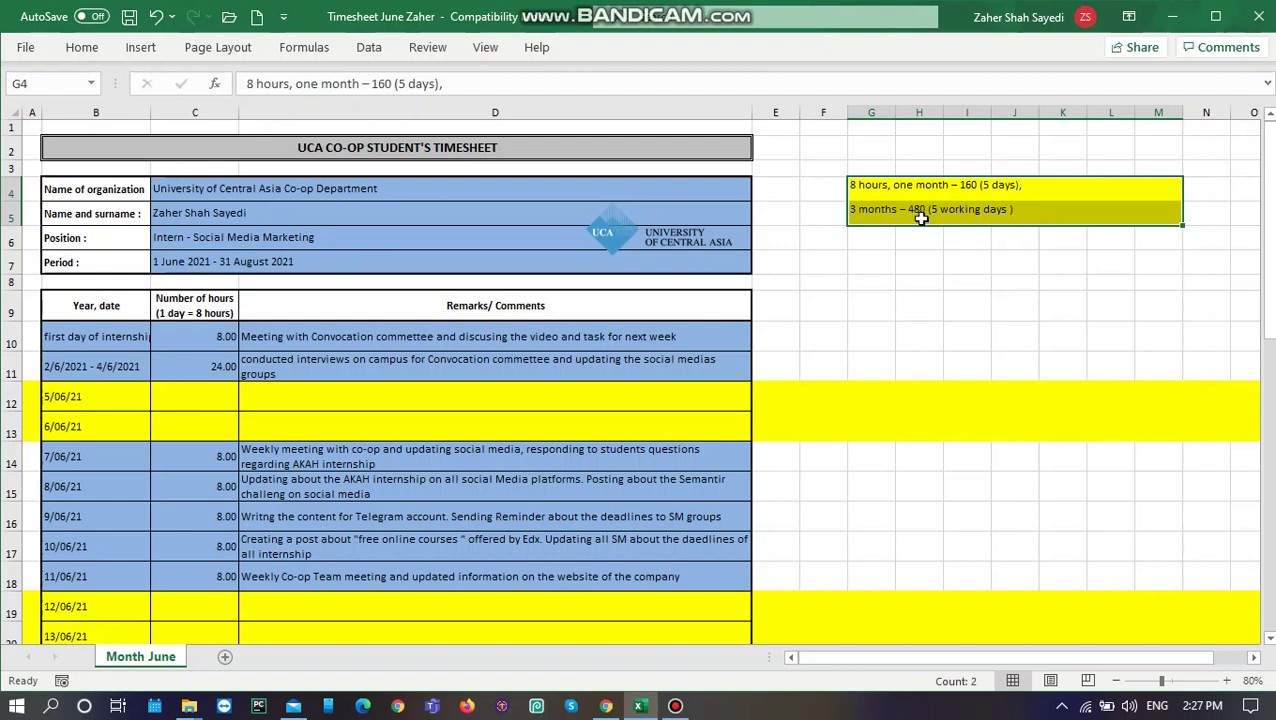
pyautogui.click(920, 218)
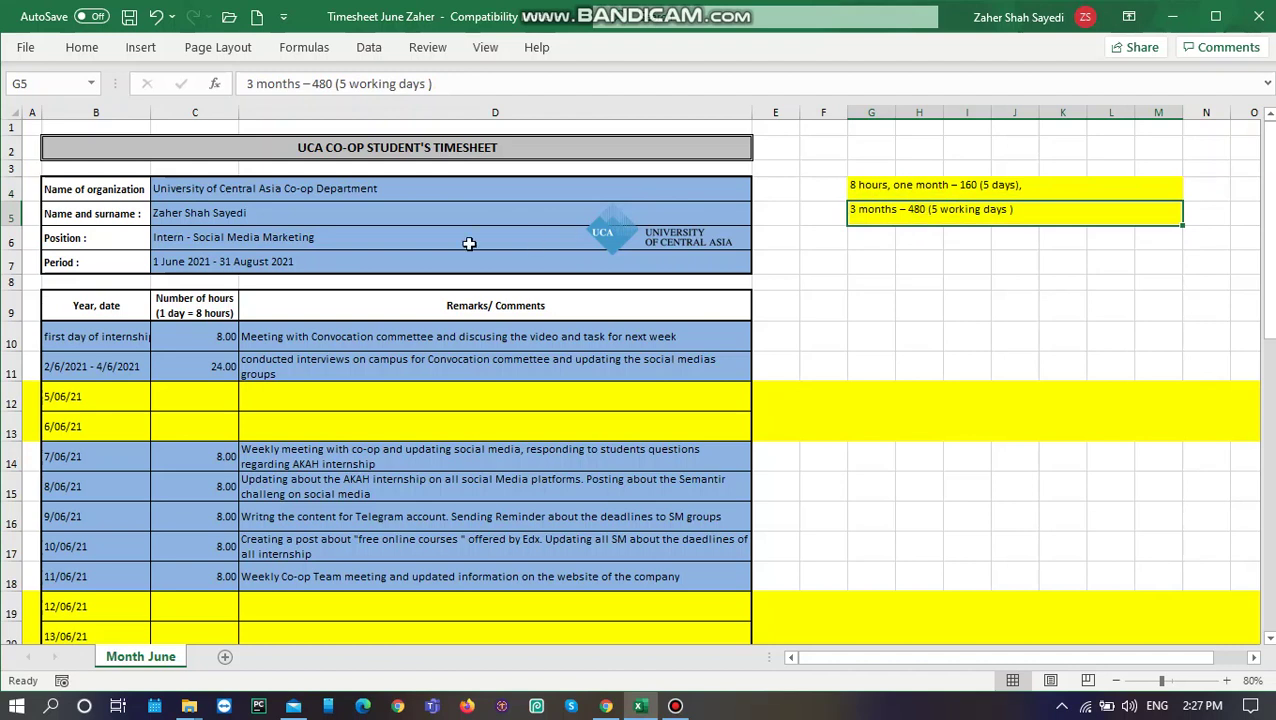
# Step: Review the organization name and student name entries across the timesheet header and table
pyautogui.click(386, 188)
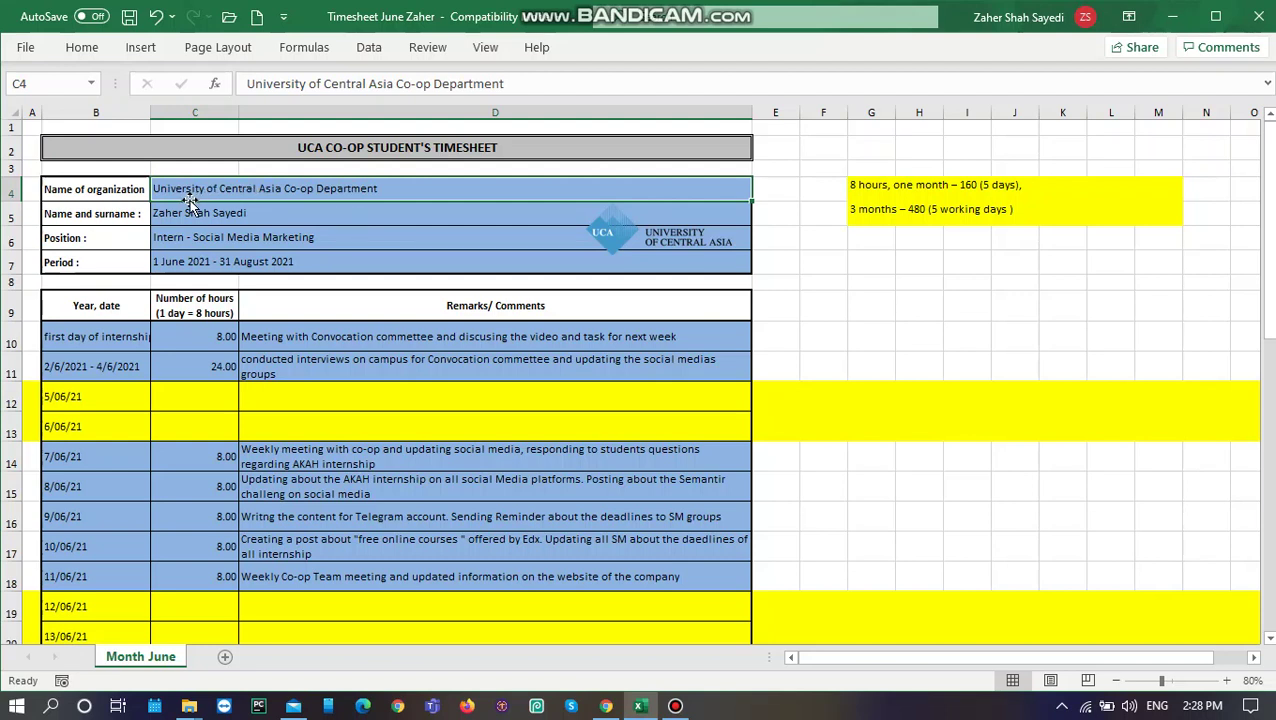
pyautogui.click(213, 219)
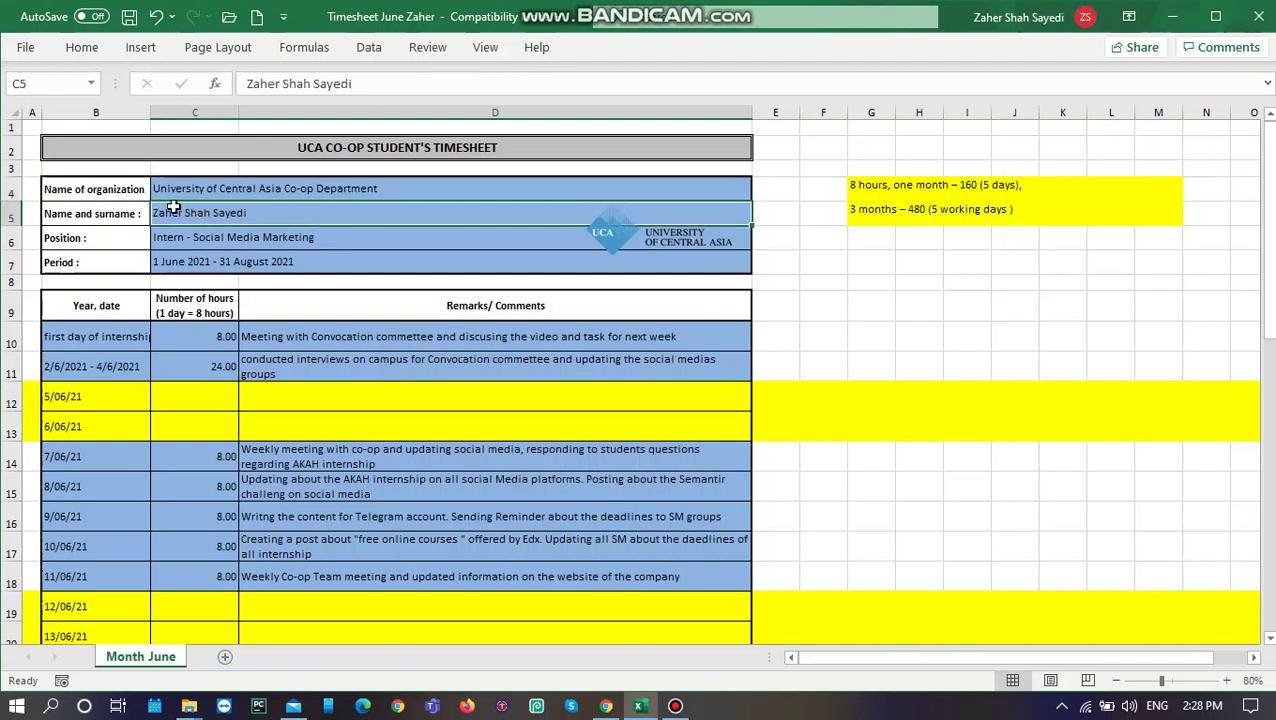
pyautogui.click(100, 185)
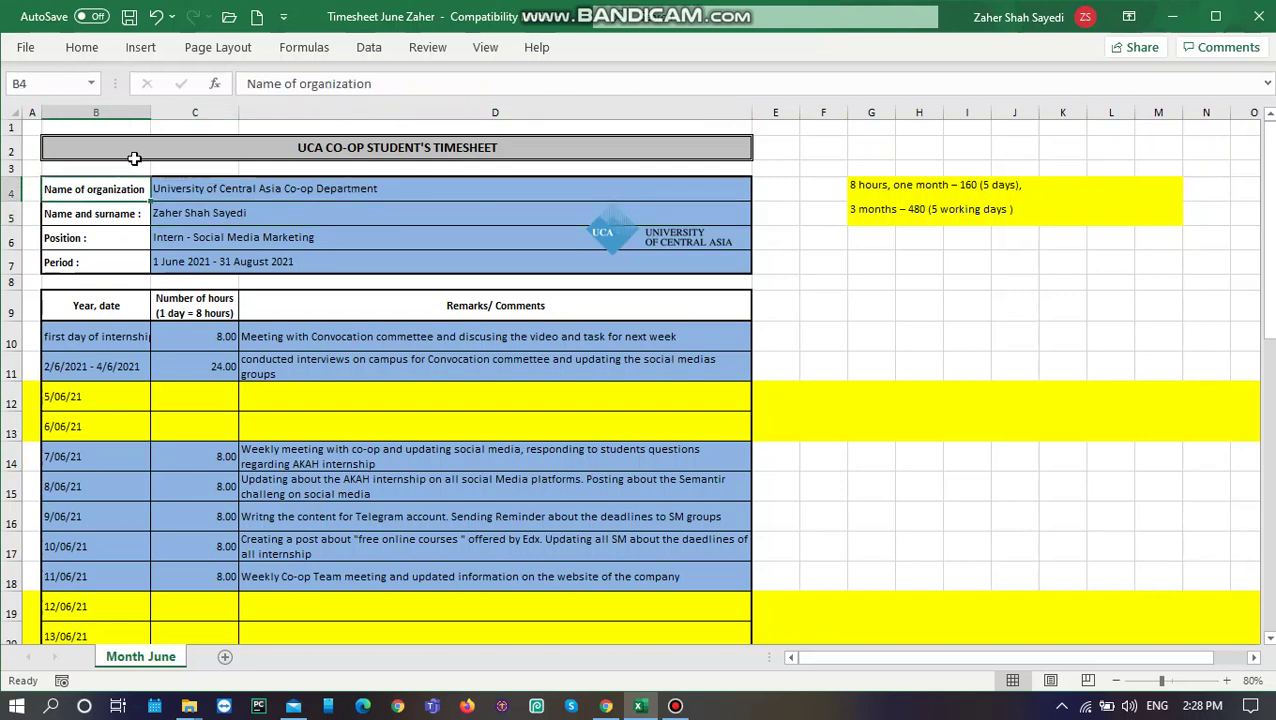
pyautogui.moveTo(120, 137); pyautogui.dragTo(508, 606)
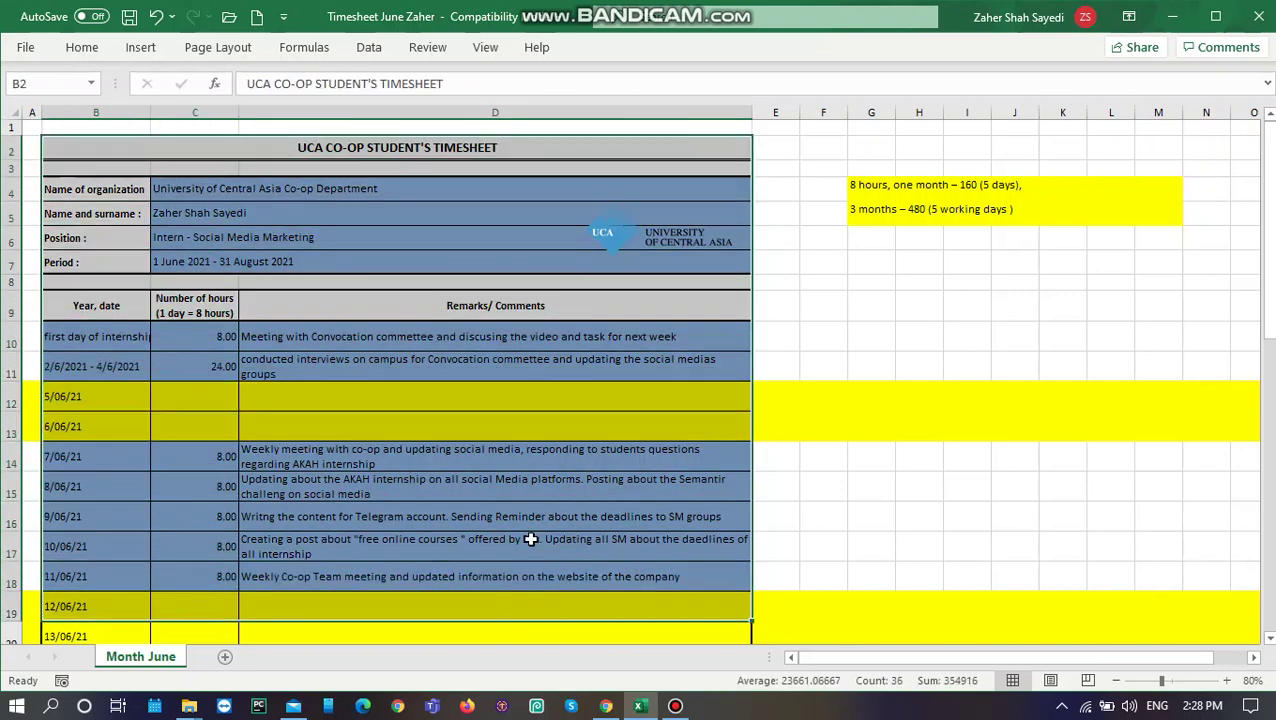
pyautogui.click(484, 212)
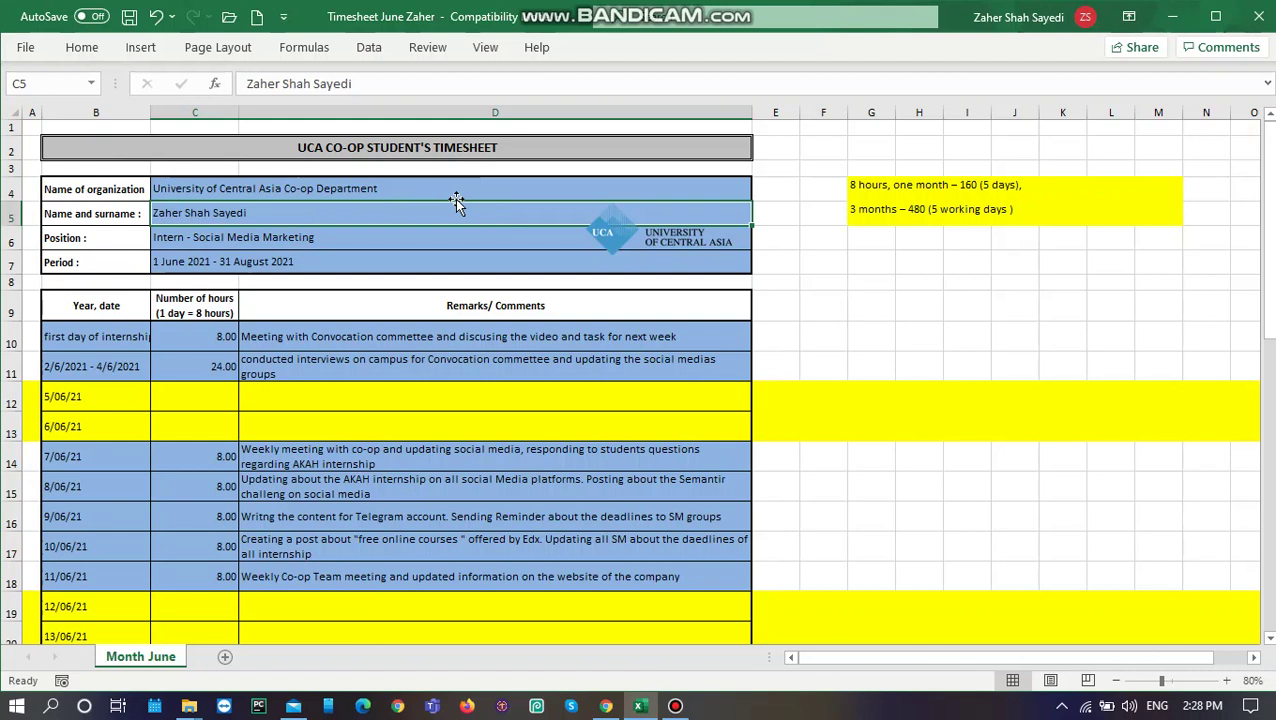
# Step: Go over the header fields: organization name, name and surname, position and internship period dates
pyautogui.click(456, 193)
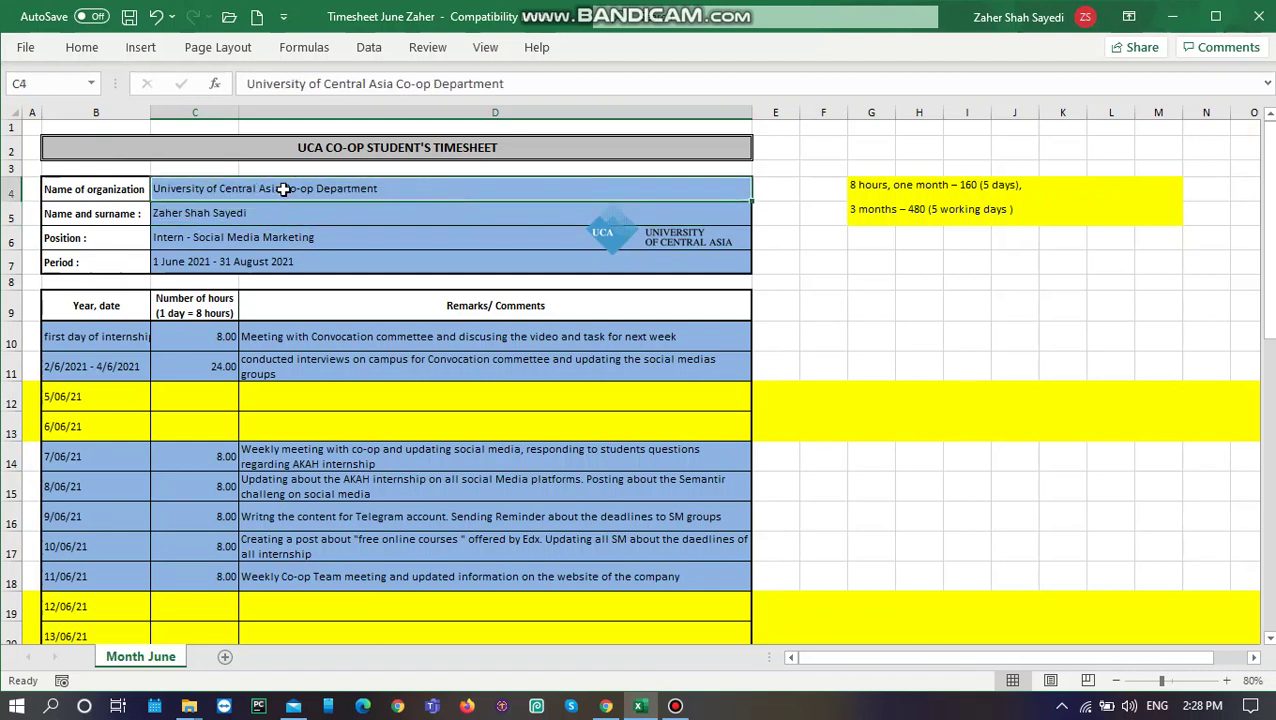
pyautogui.click(93, 186)
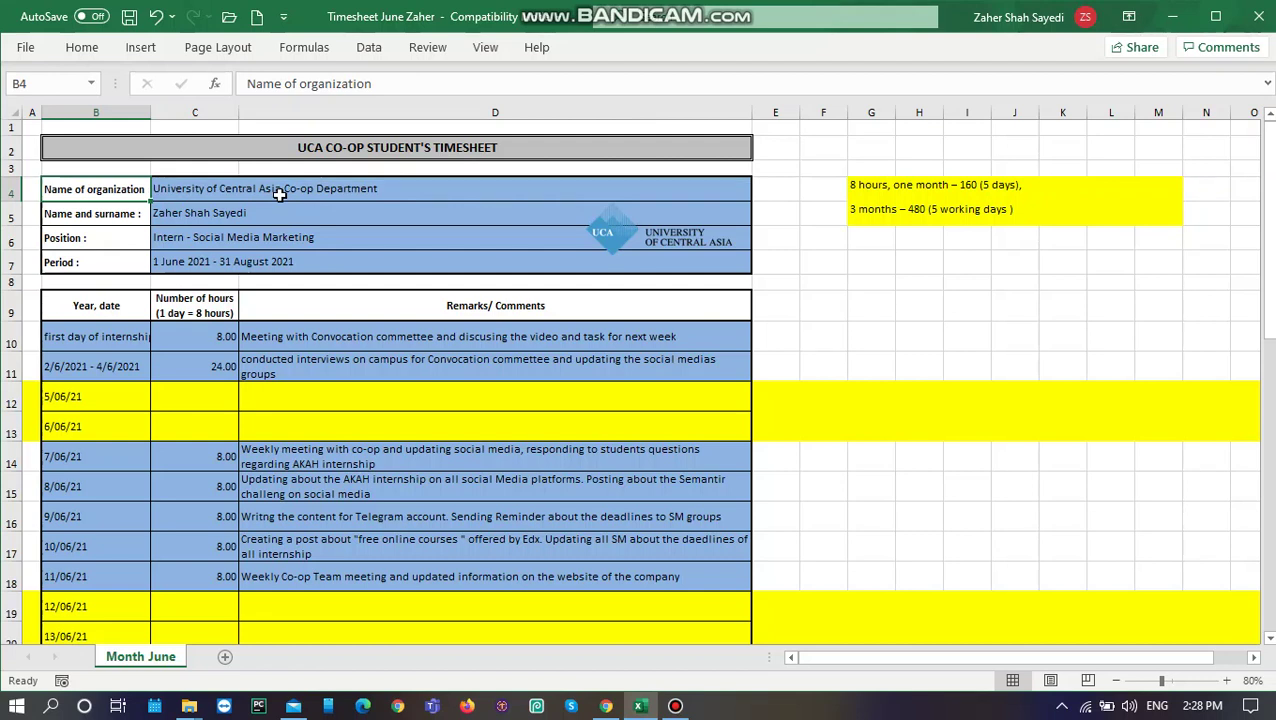
pyautogui.click(386, 188)
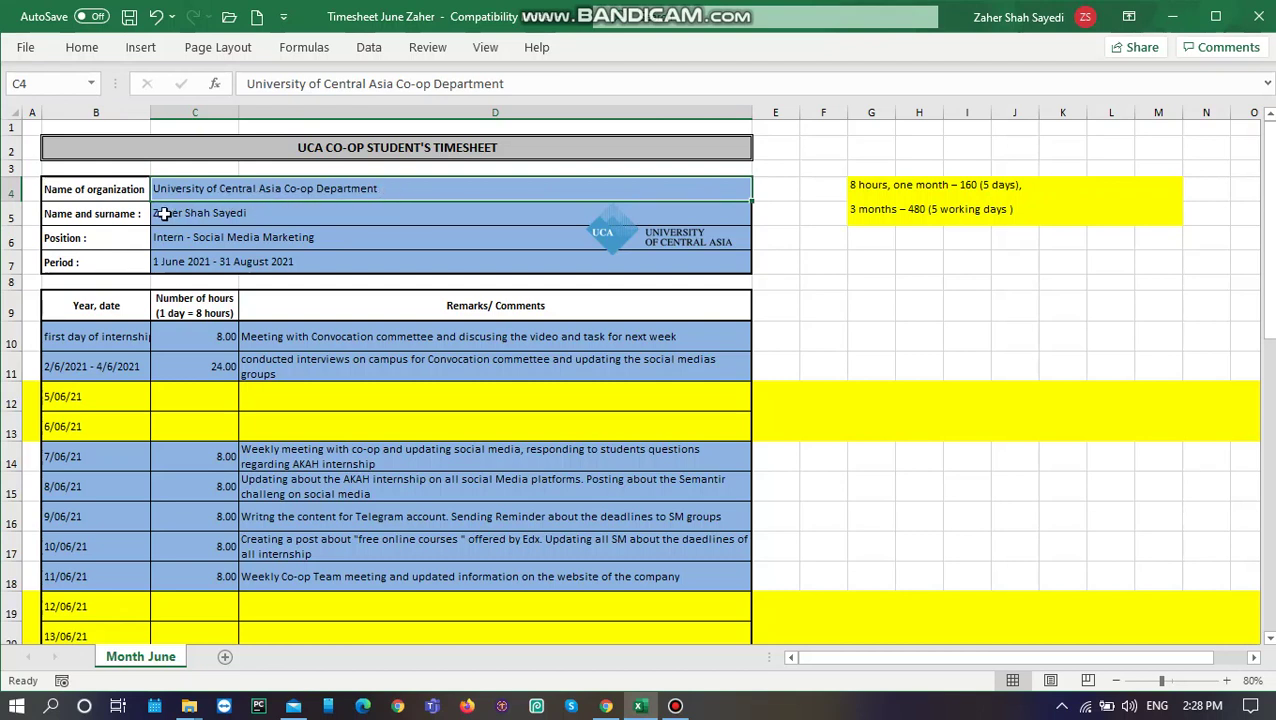
pyautogui.click(115, 215)
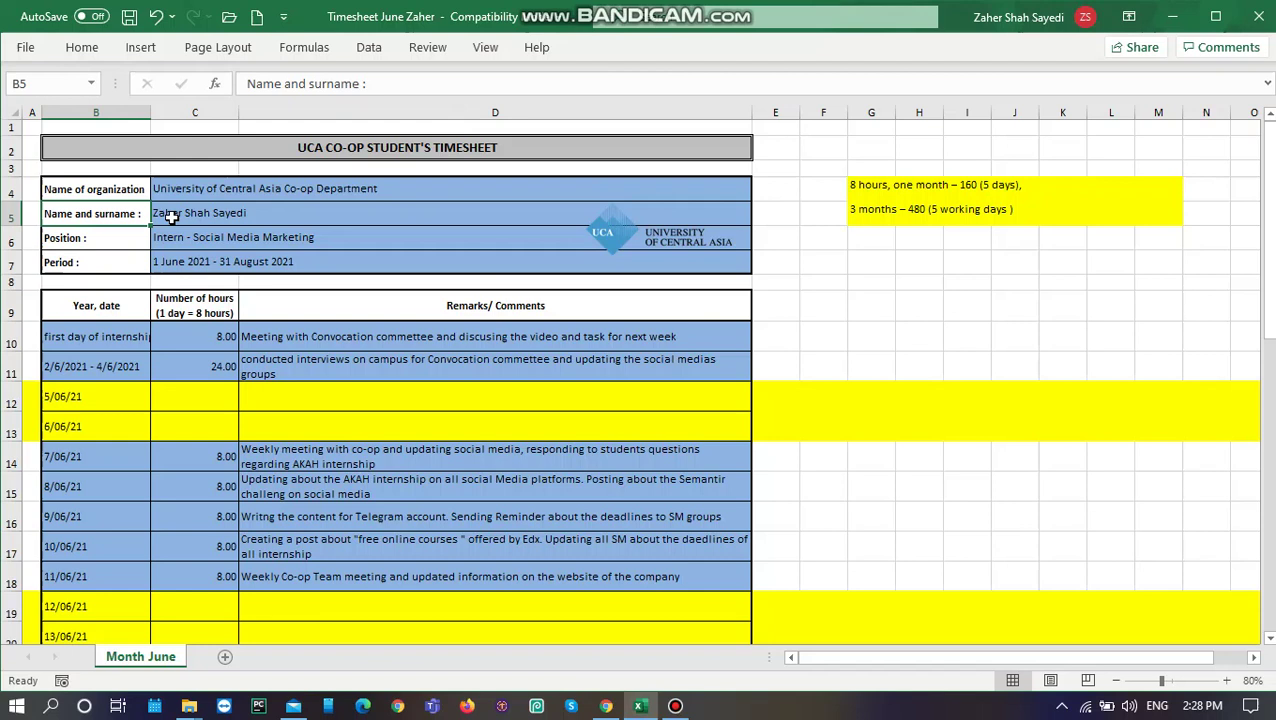
pyautogui.click(205, 218)
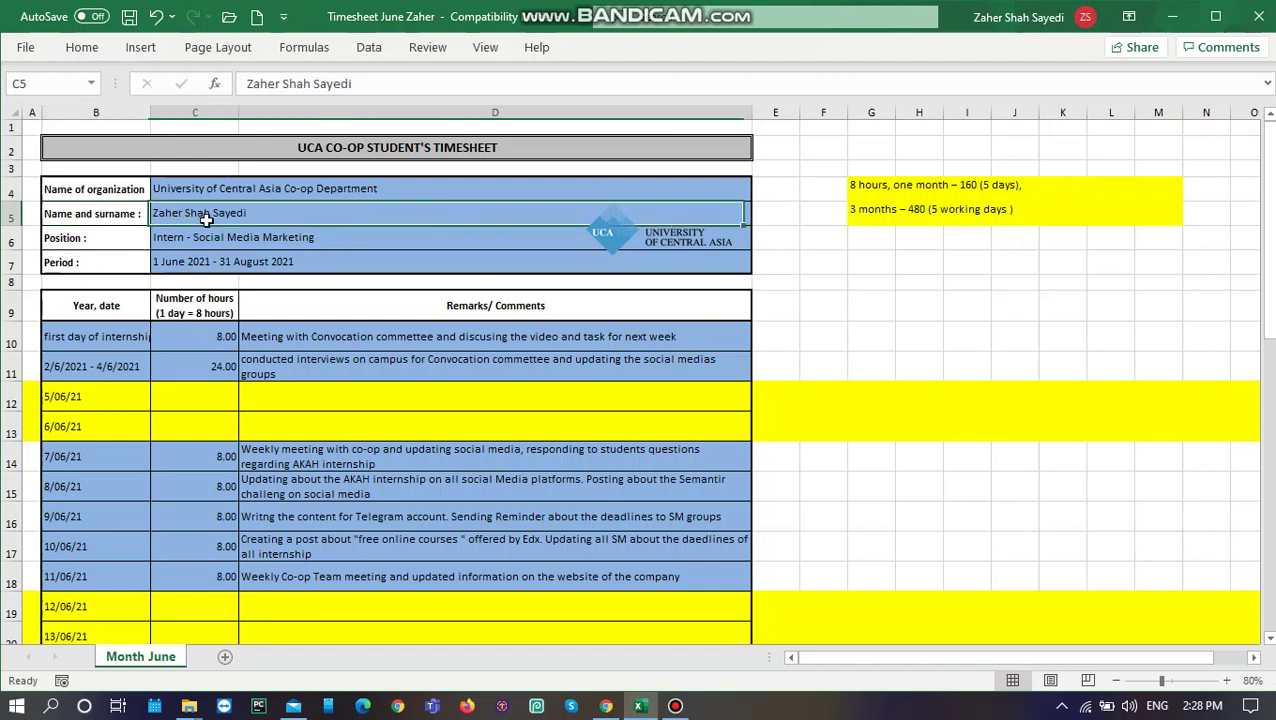
pyautogui.click(105, 239)
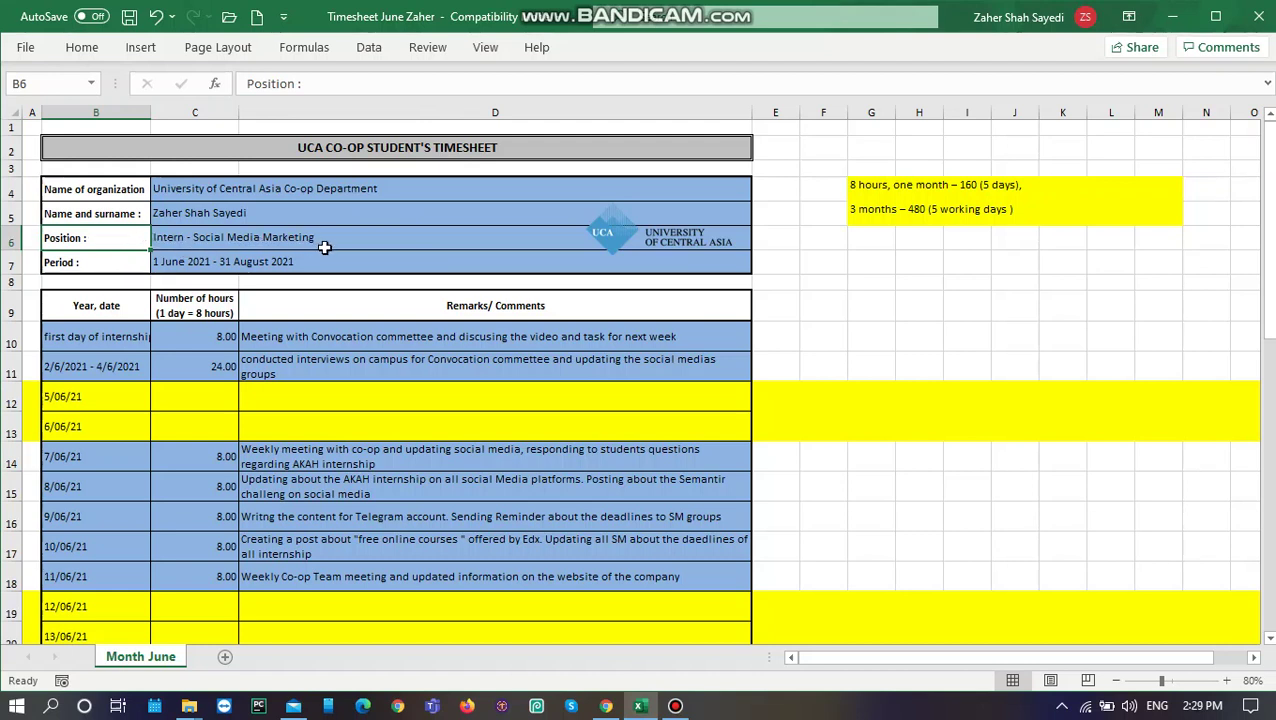
pyautogui.click(102, 261)
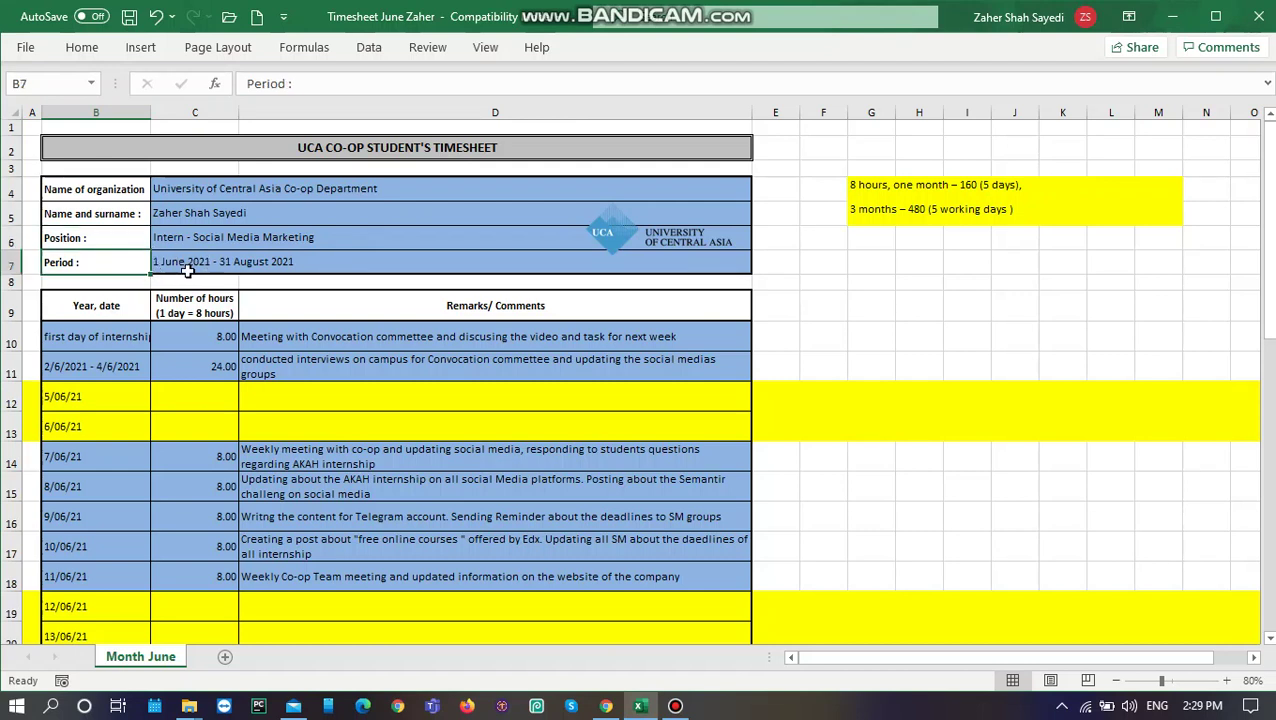
pyautogui.click(188, 270)
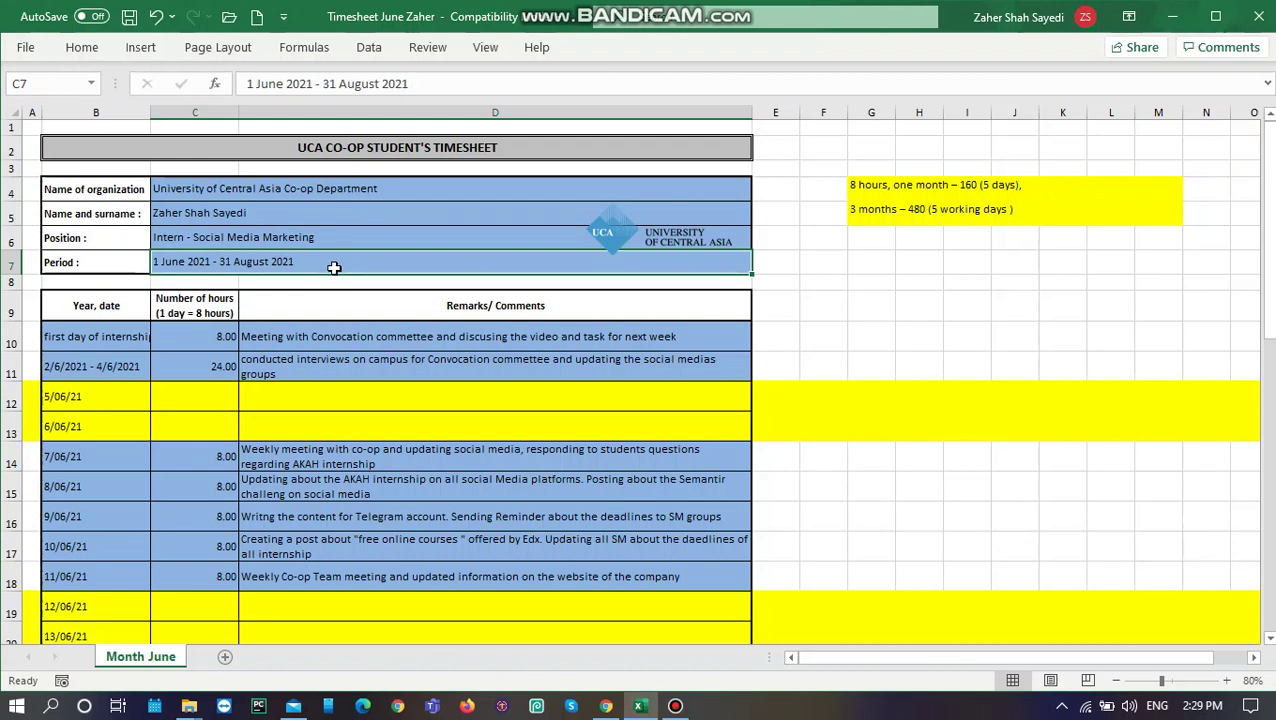
# Step: Review the Year/date, Number of hours and Remarks/Comments columns and the first day's 8-hour entry
pyautogui.click(80, 311)
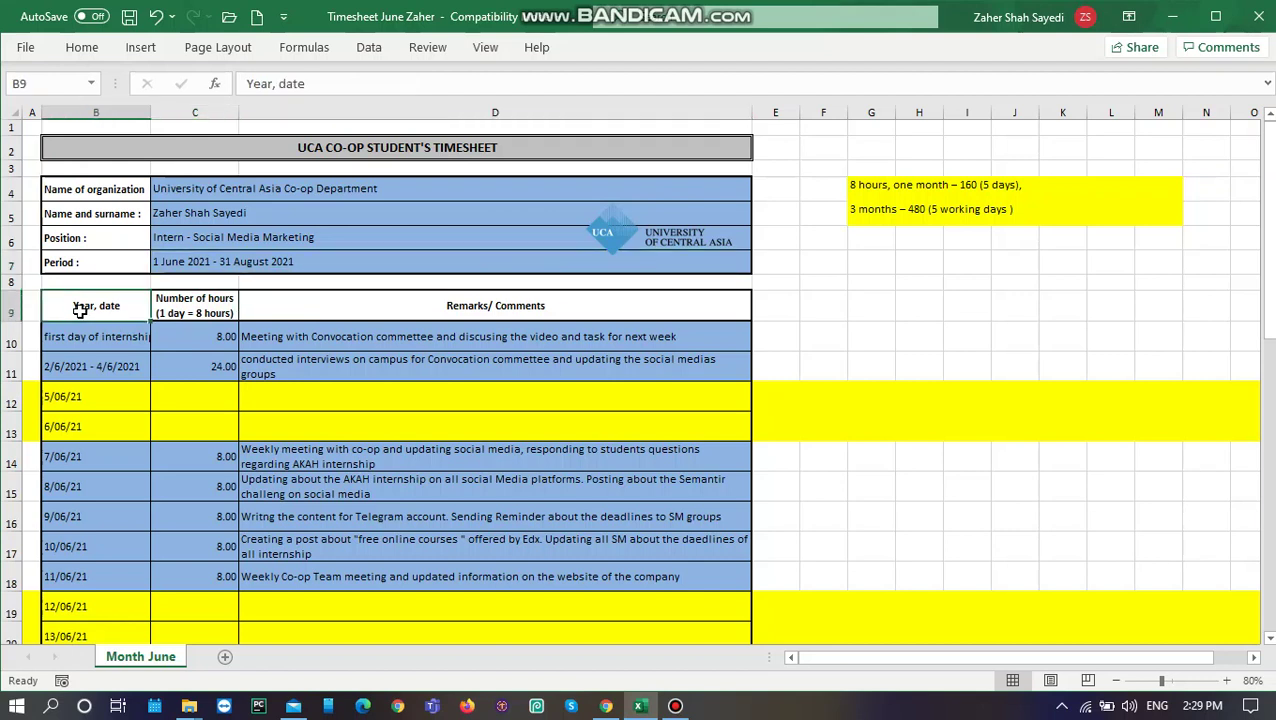
pyautogui.click(196, 311)
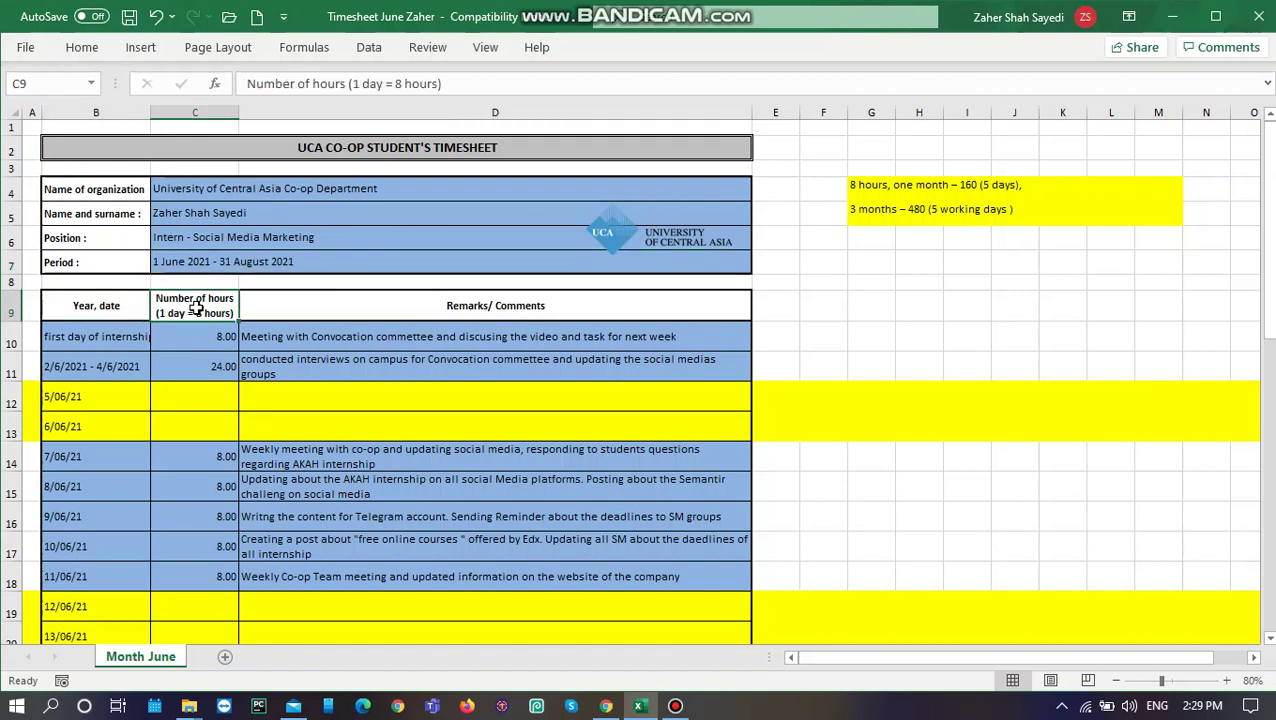
pyautogui.click(348, 315)
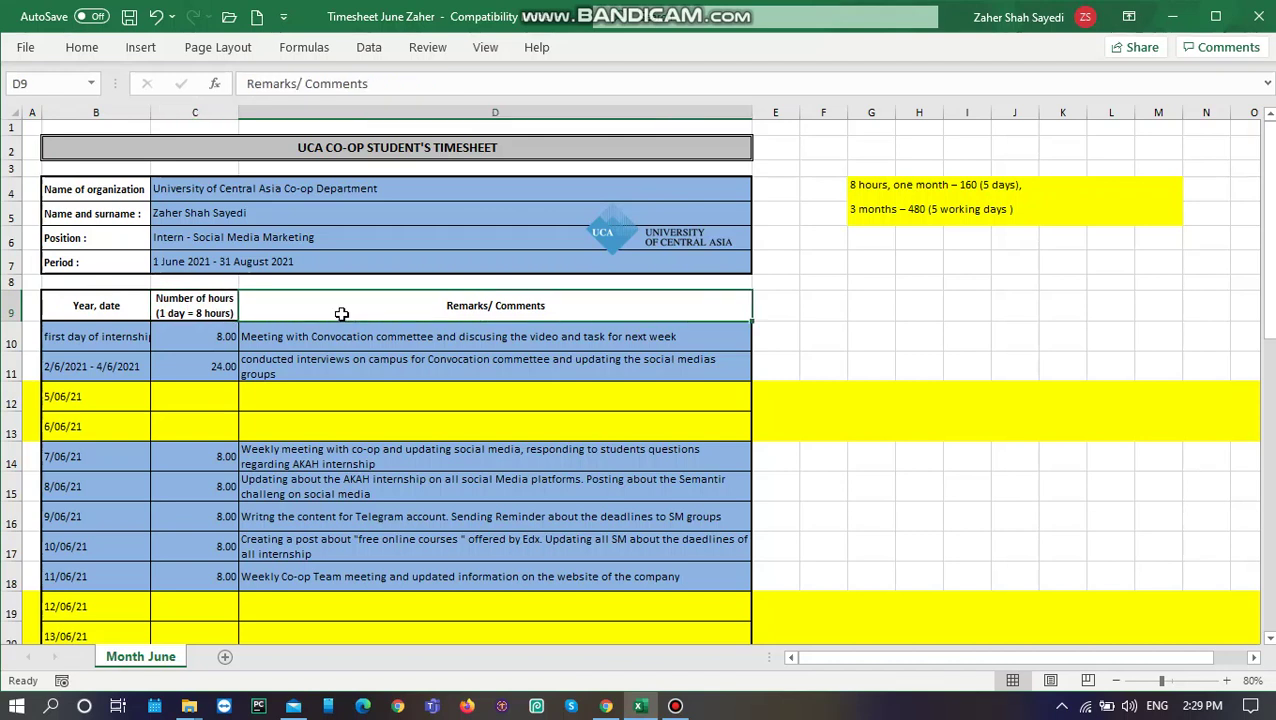
pyautogui.click(88, 331)
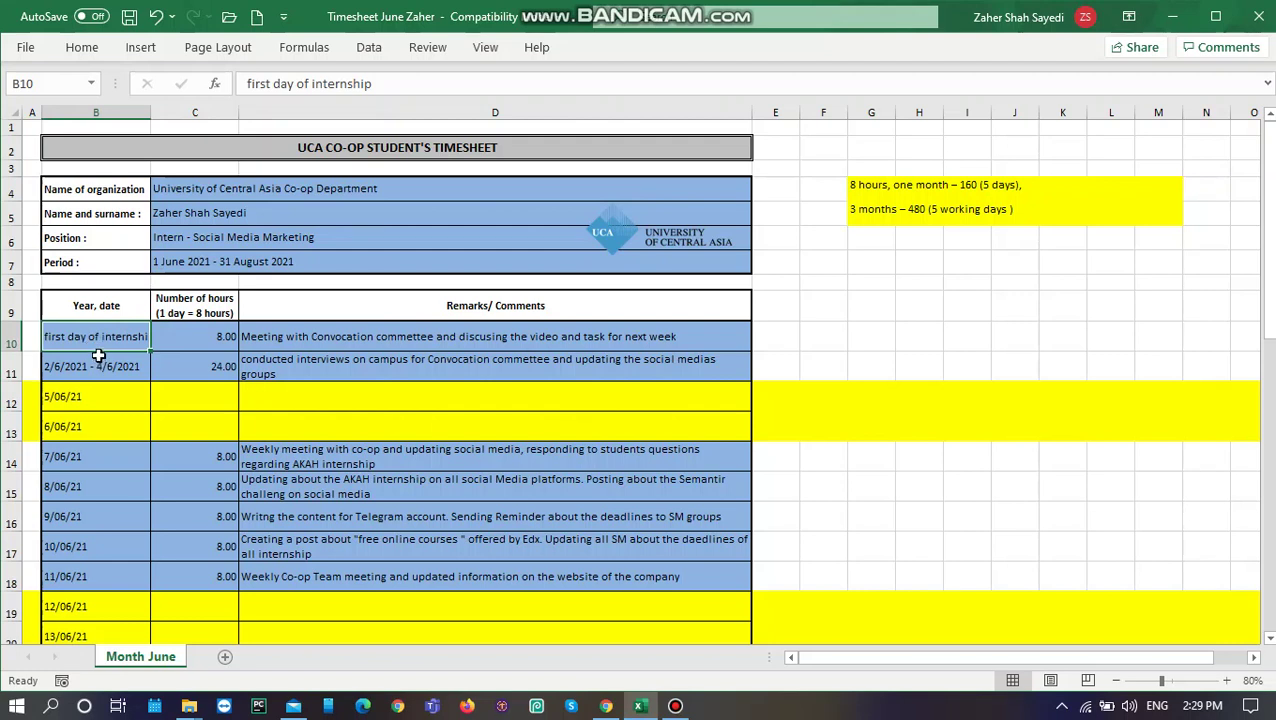
pyautogui.click(199, 340)
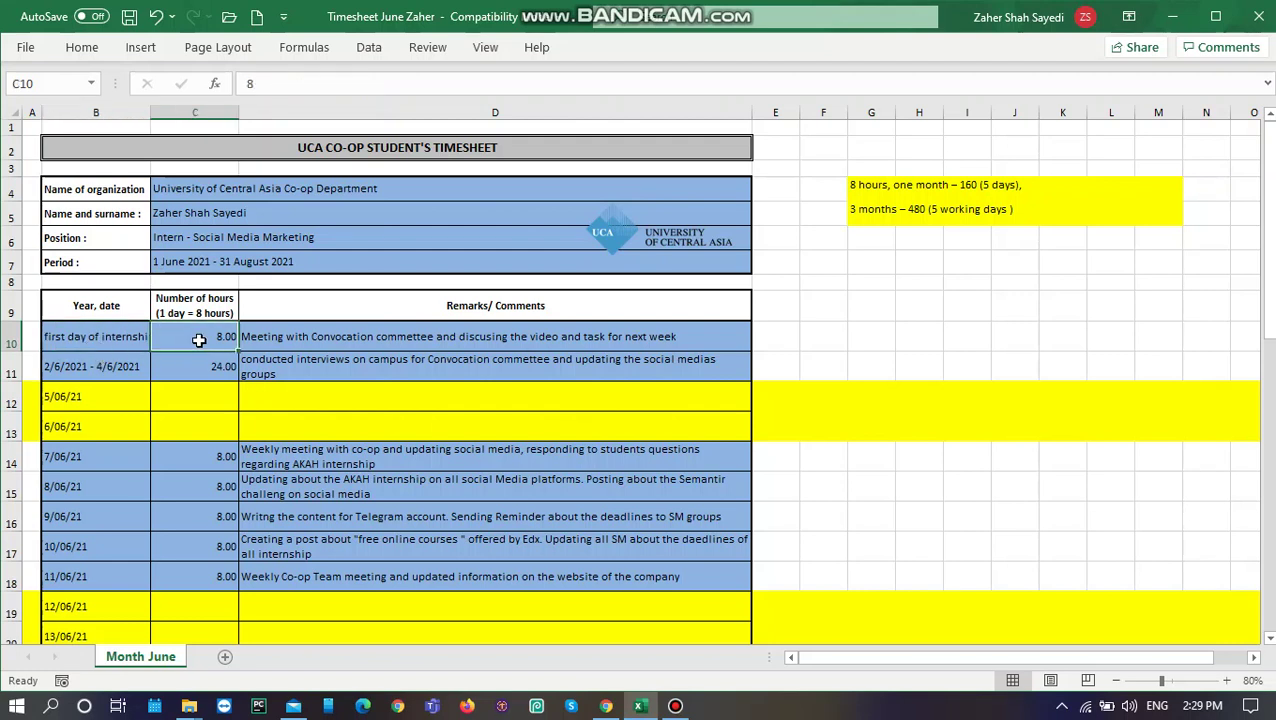
pyautogui.click(308, 338)
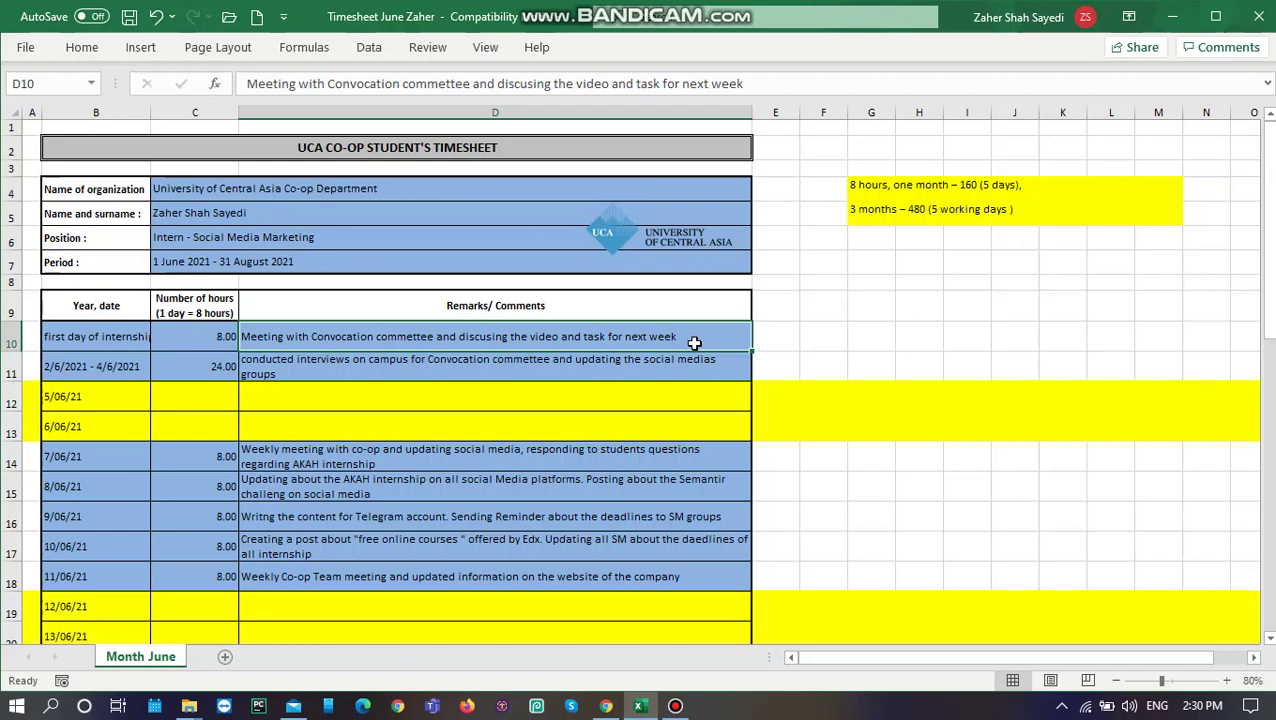
# Step: Edit the 2/6/2021 - 4/6/2021 date range, then check its 24 hours and Convocation interviews remark
pyautogui.click(82, 369)
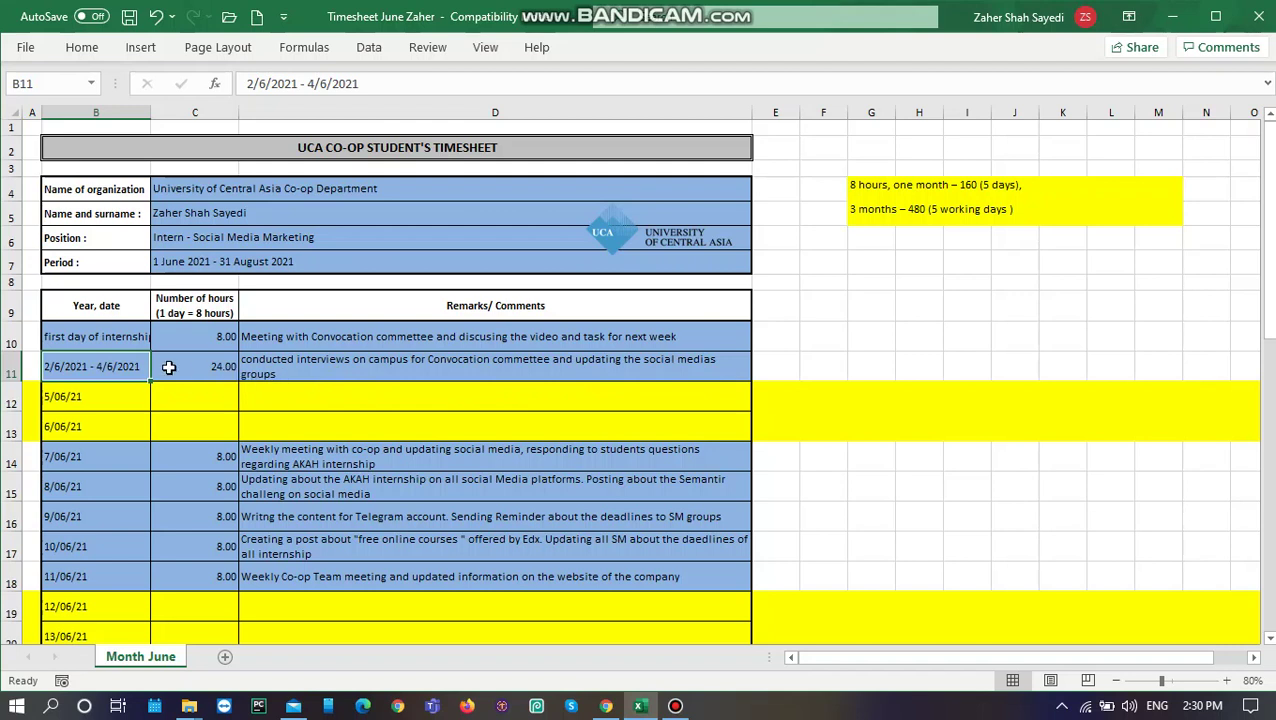
pyautogui.doubleClick(82, 366)
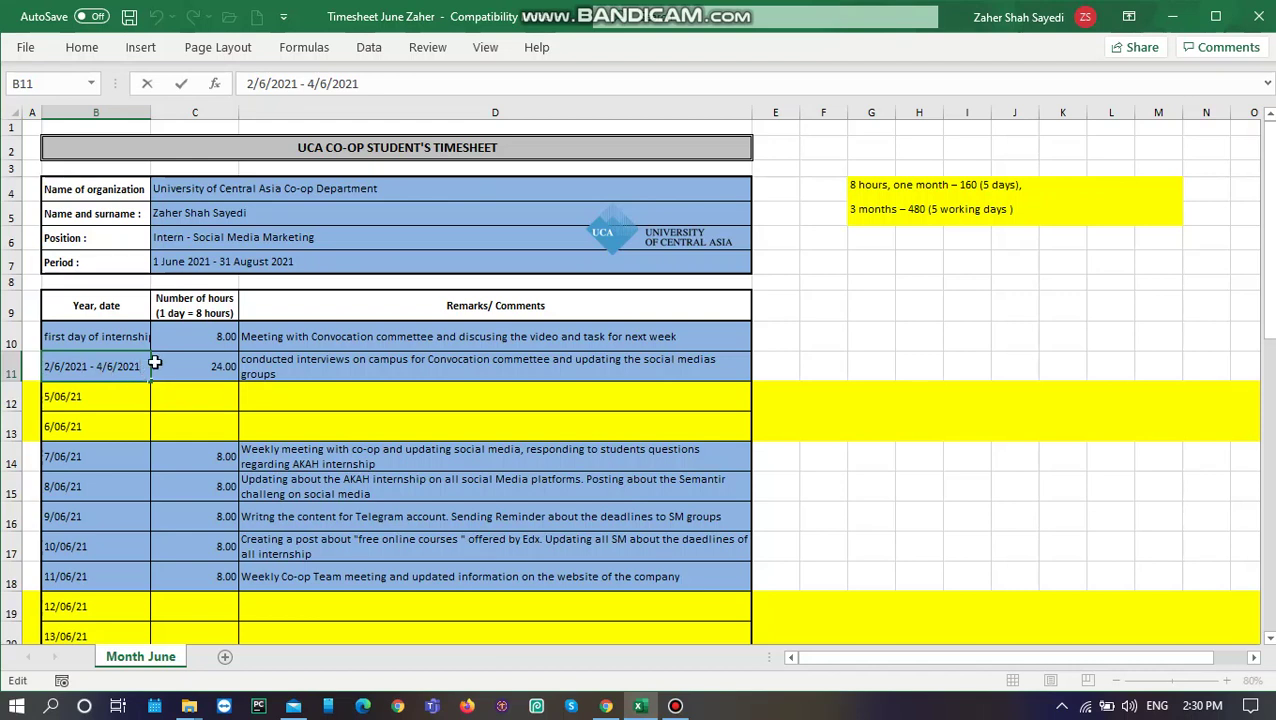
pyautogui.click(220, 372)
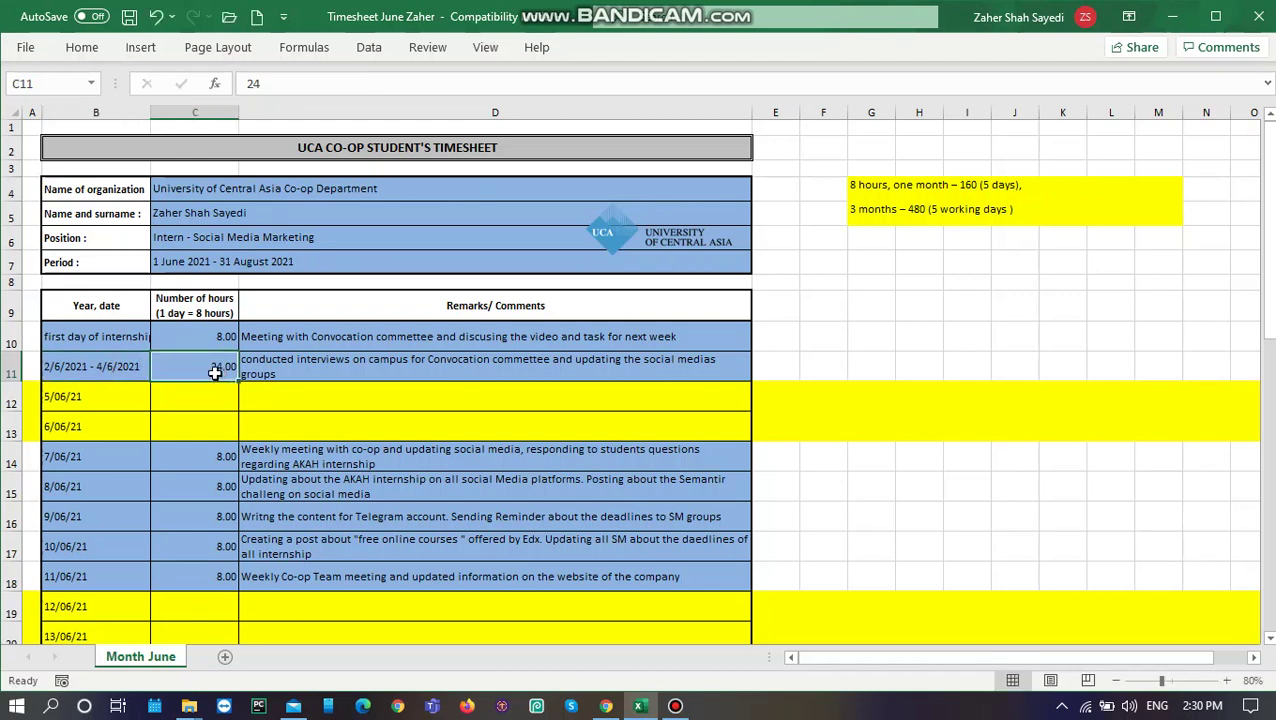
pyautogui.click(85, 366)
pyautogui.click(222, 370)
pyautogui.click(306, 368)
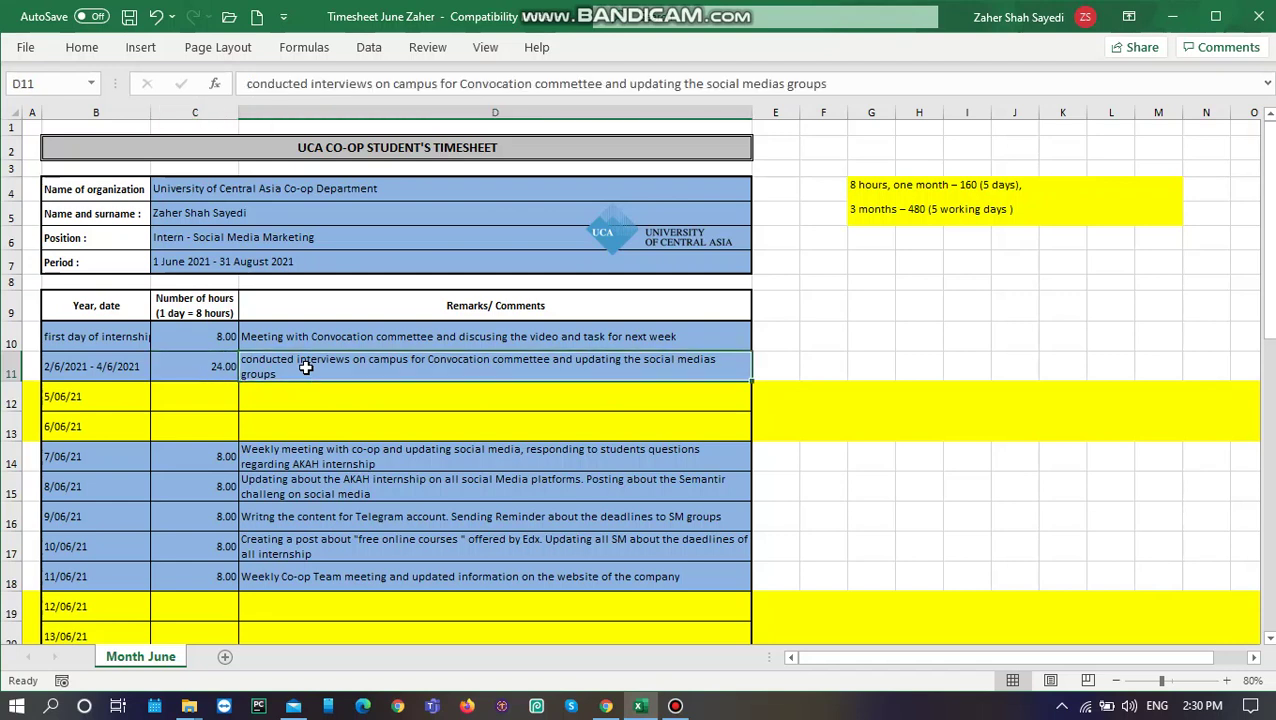
pyautogui.moveTo(78, 399); pyautogui.dragTo(75, 446)
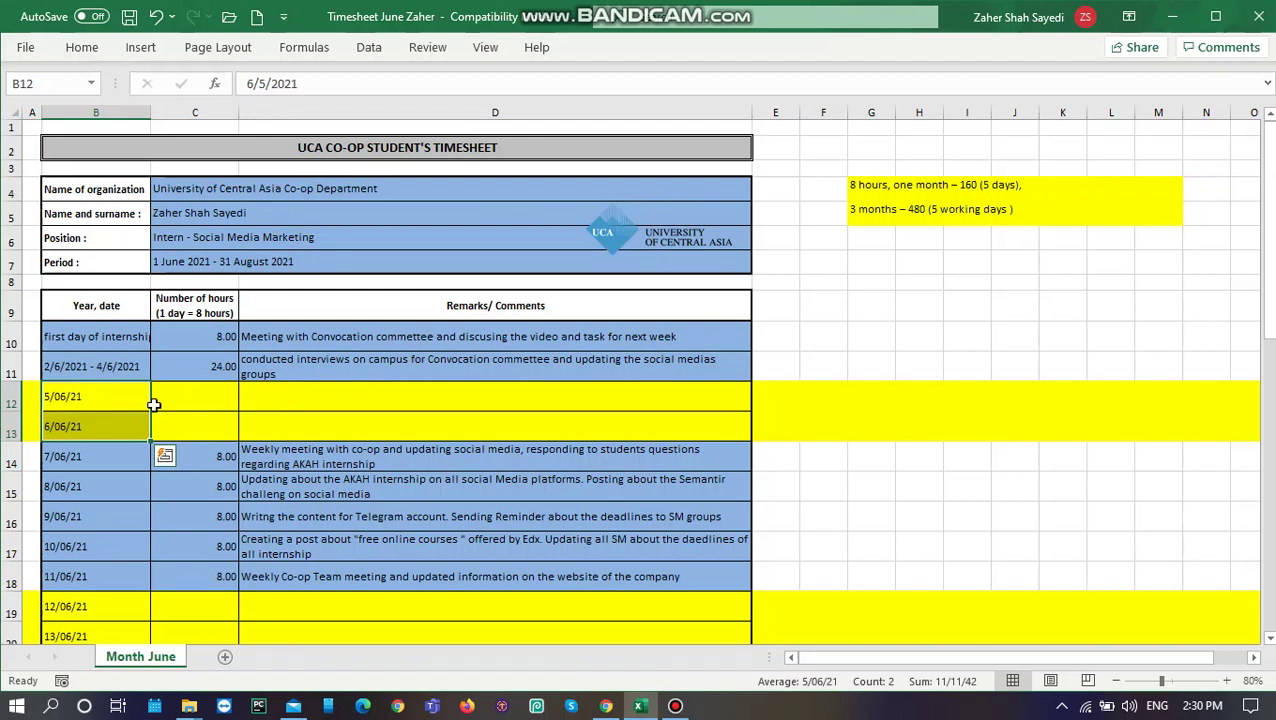
pyautogui.click(413, 402)
pyautogui.moveTo(413, 402); pyautogui.dragTo(129, 421)
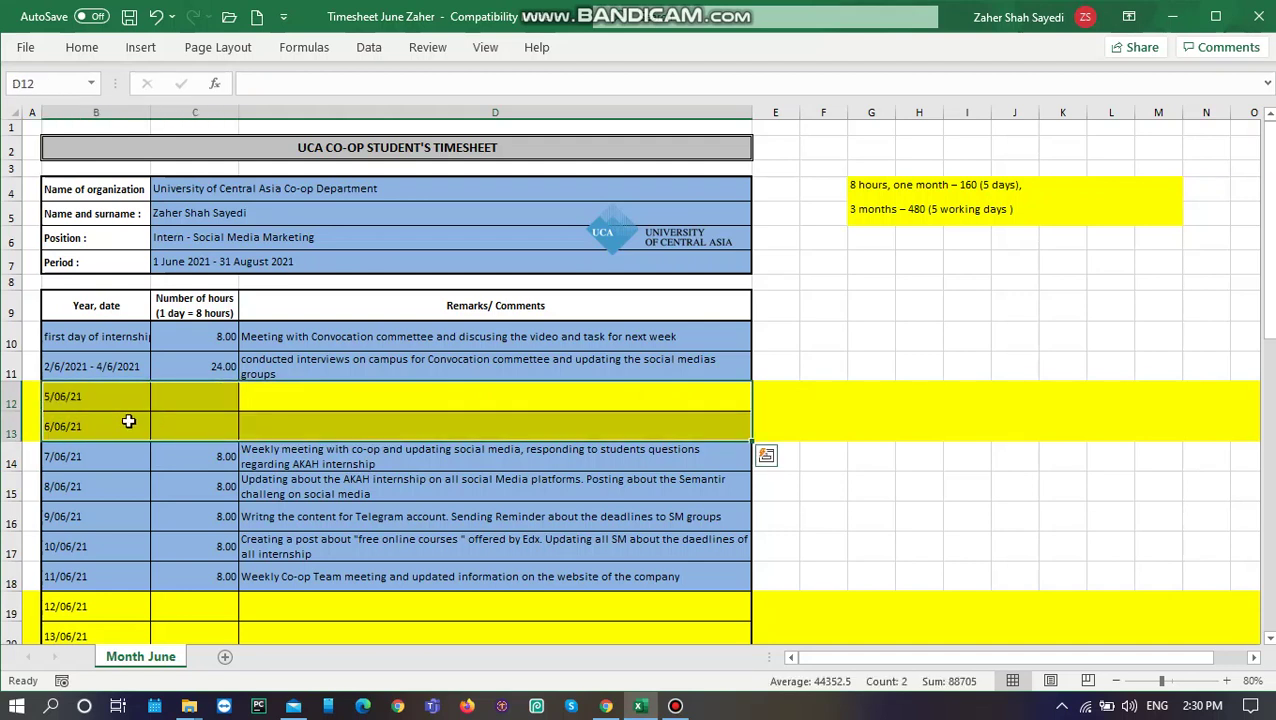
pyautogui.click(74, 397)
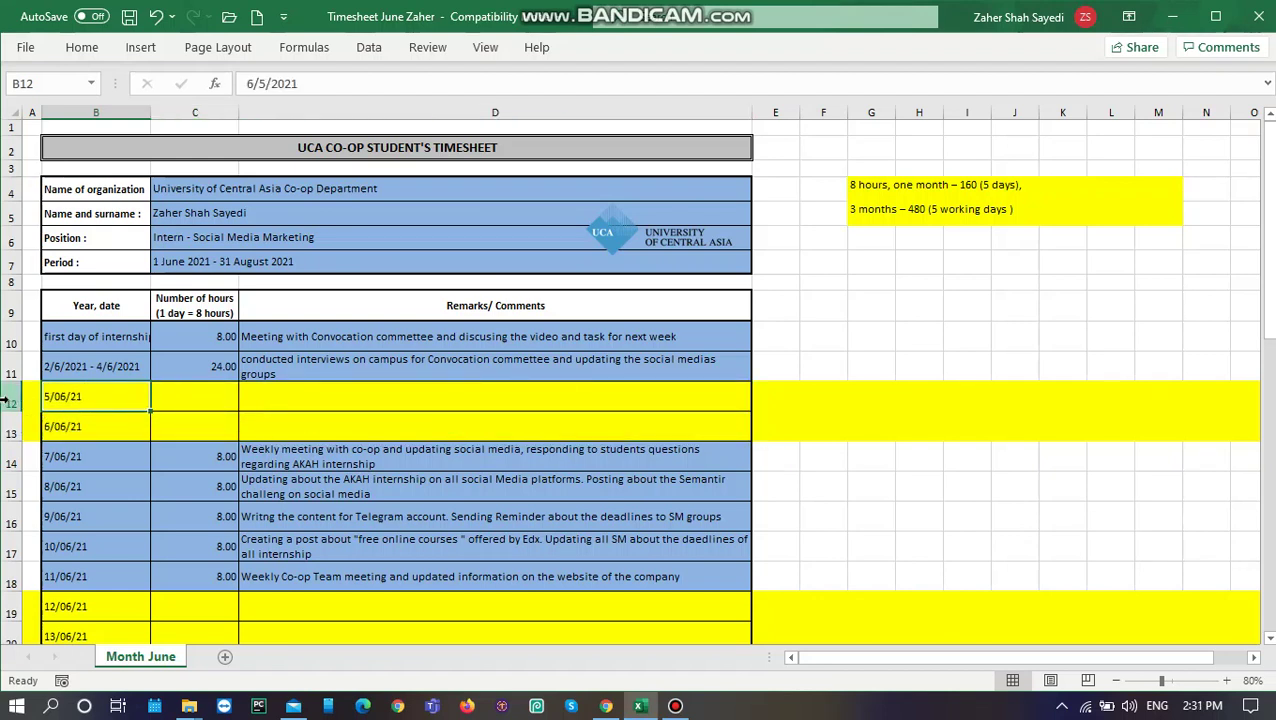
pyautogui.moveTo(6, 400); pyautogui.dragTo(9, 427)
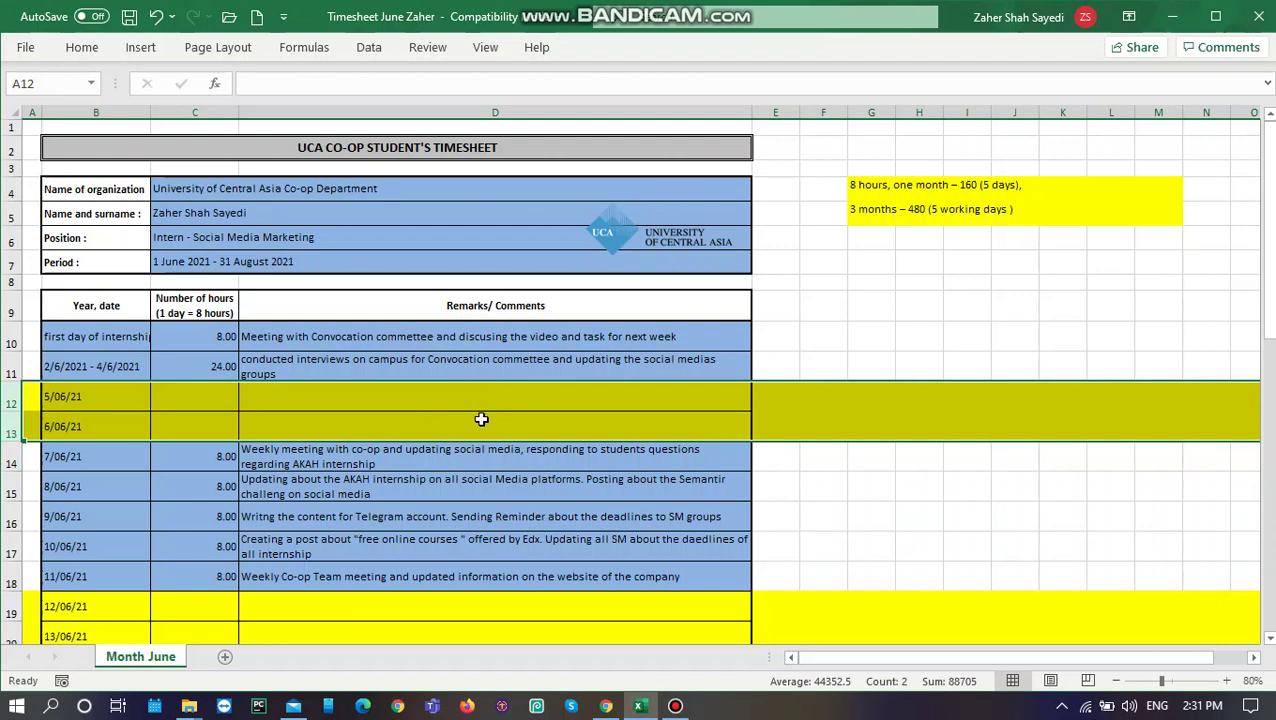
pyautogui.click(80, 462)
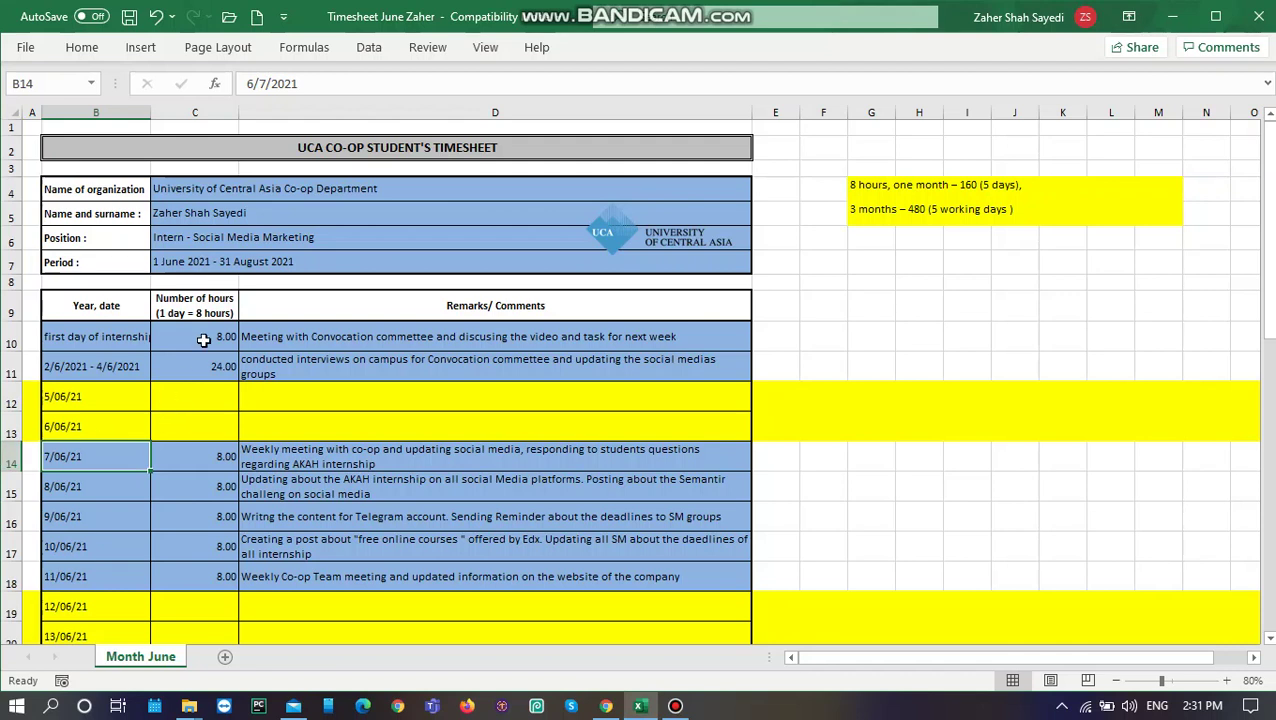
pyautogui.click(88, 481)
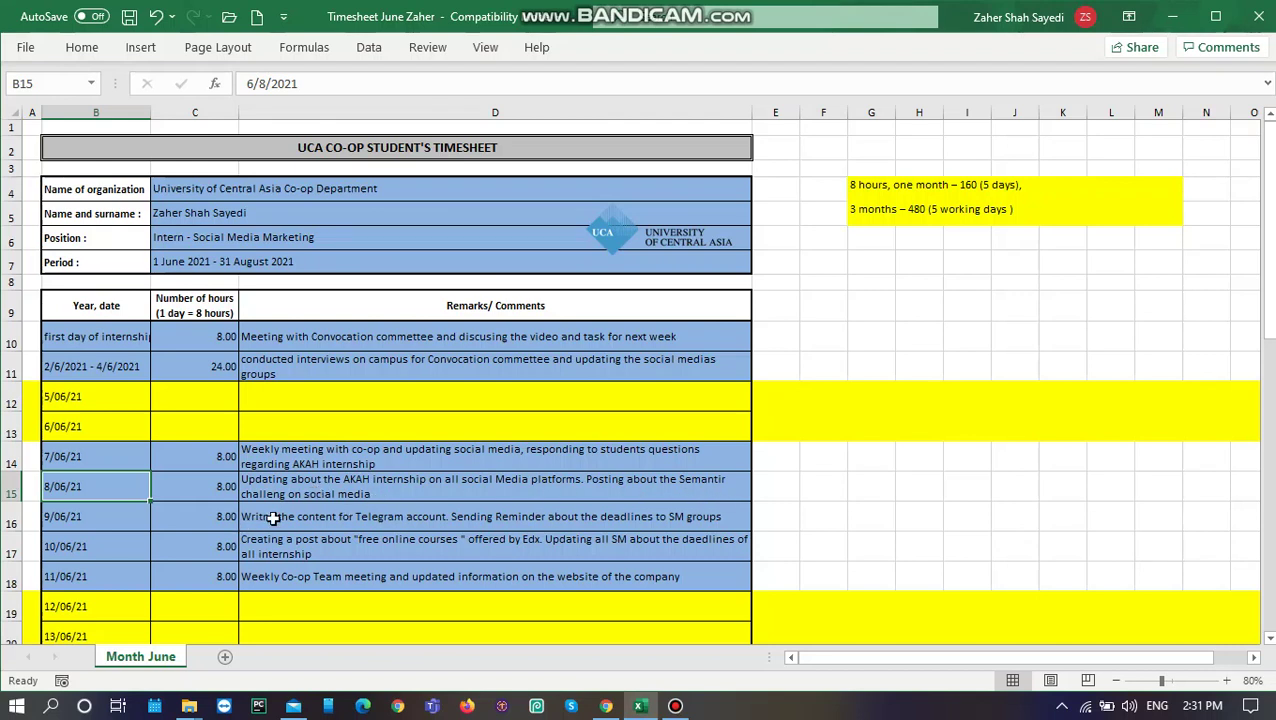
pyautogui.click(344, 488)
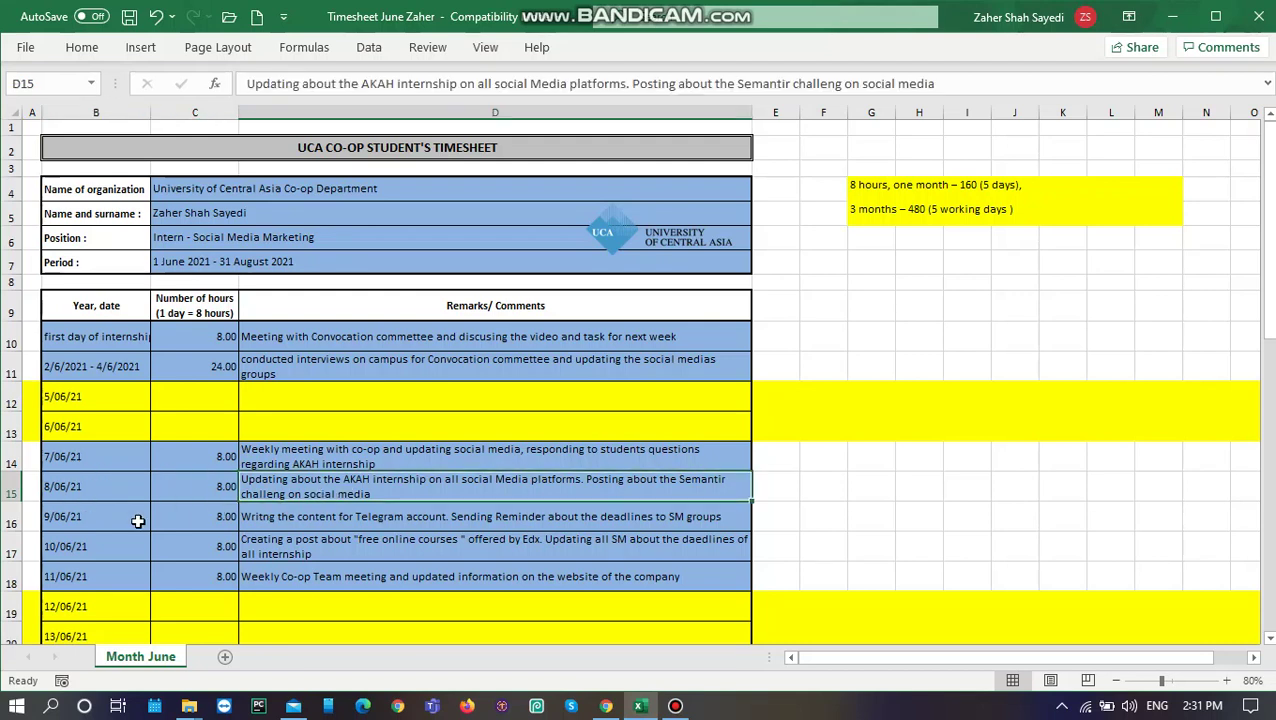
pyautogui.scroll(-7, 138, 521)
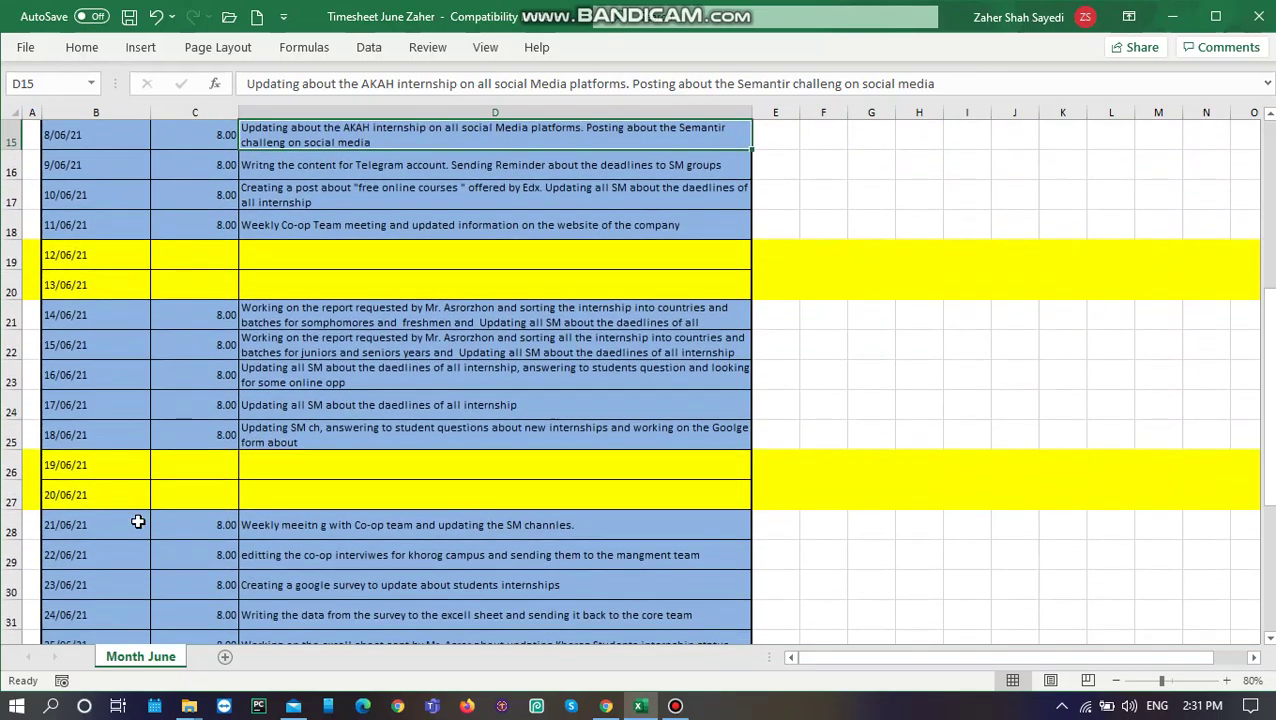
pyautogui.scroll(-1, 138, 521)
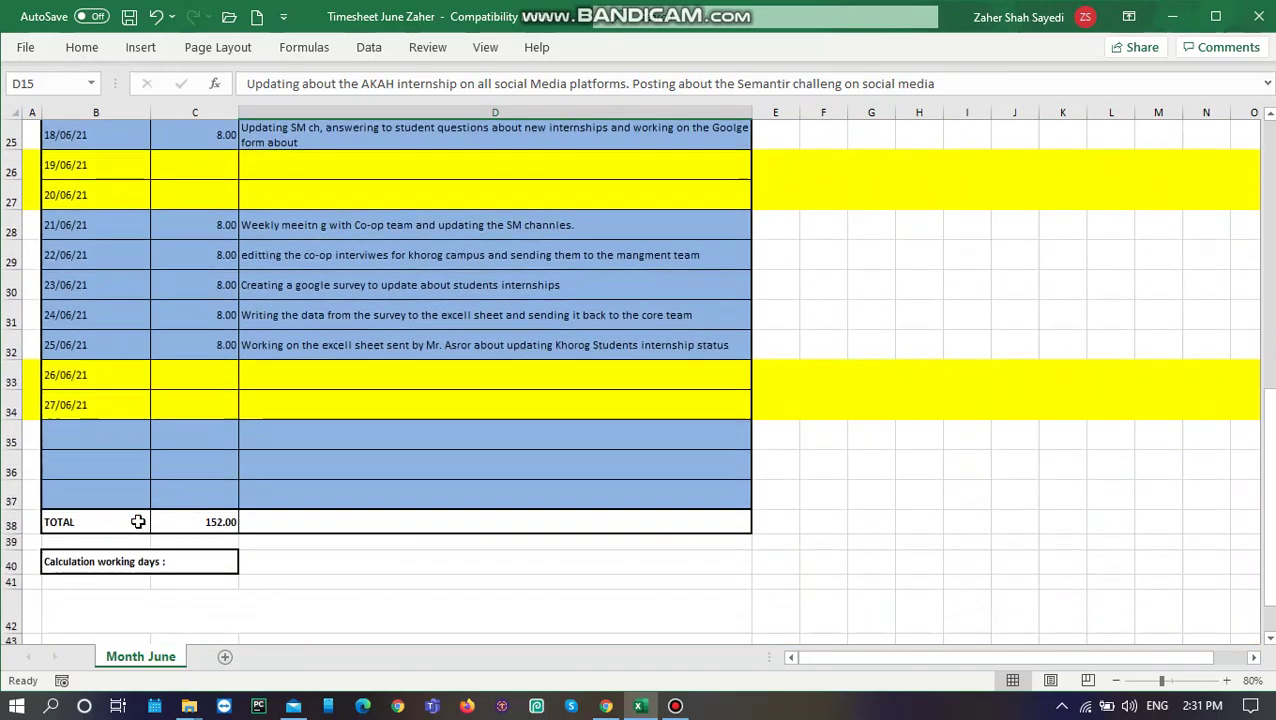
pyautogui.click(197, 520)
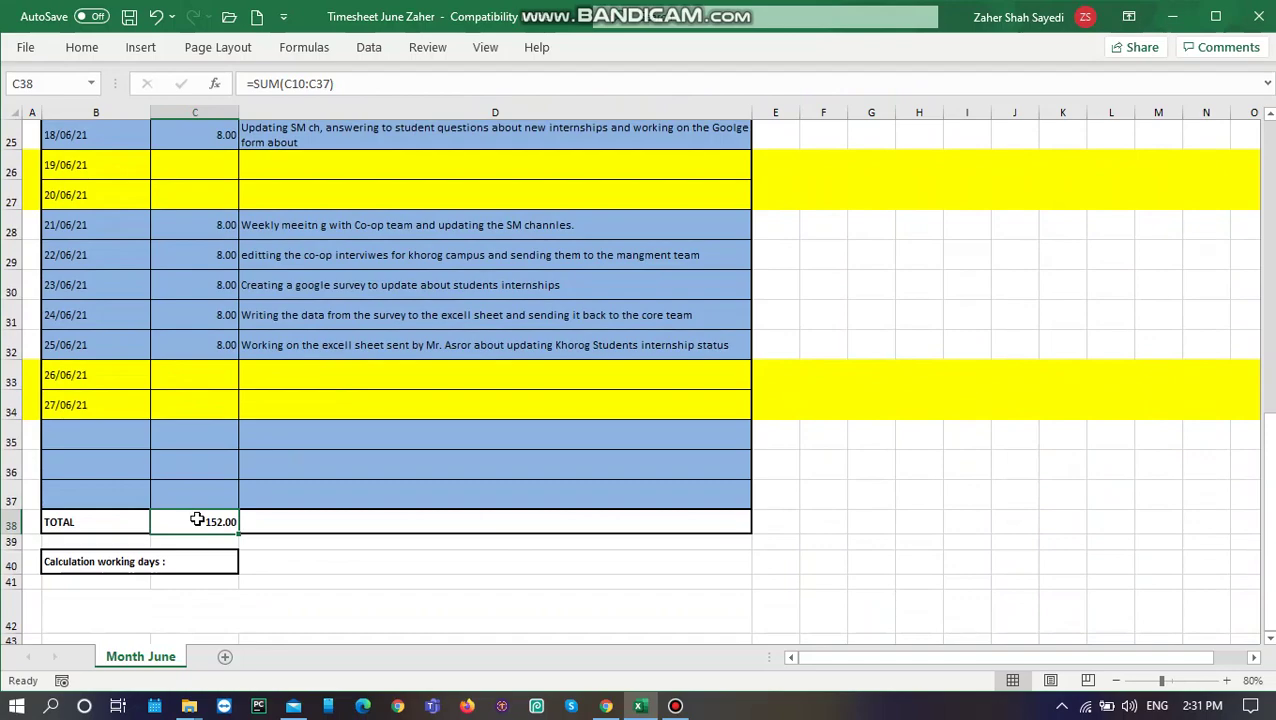
pyautogui.scroll(3, 197, 520)
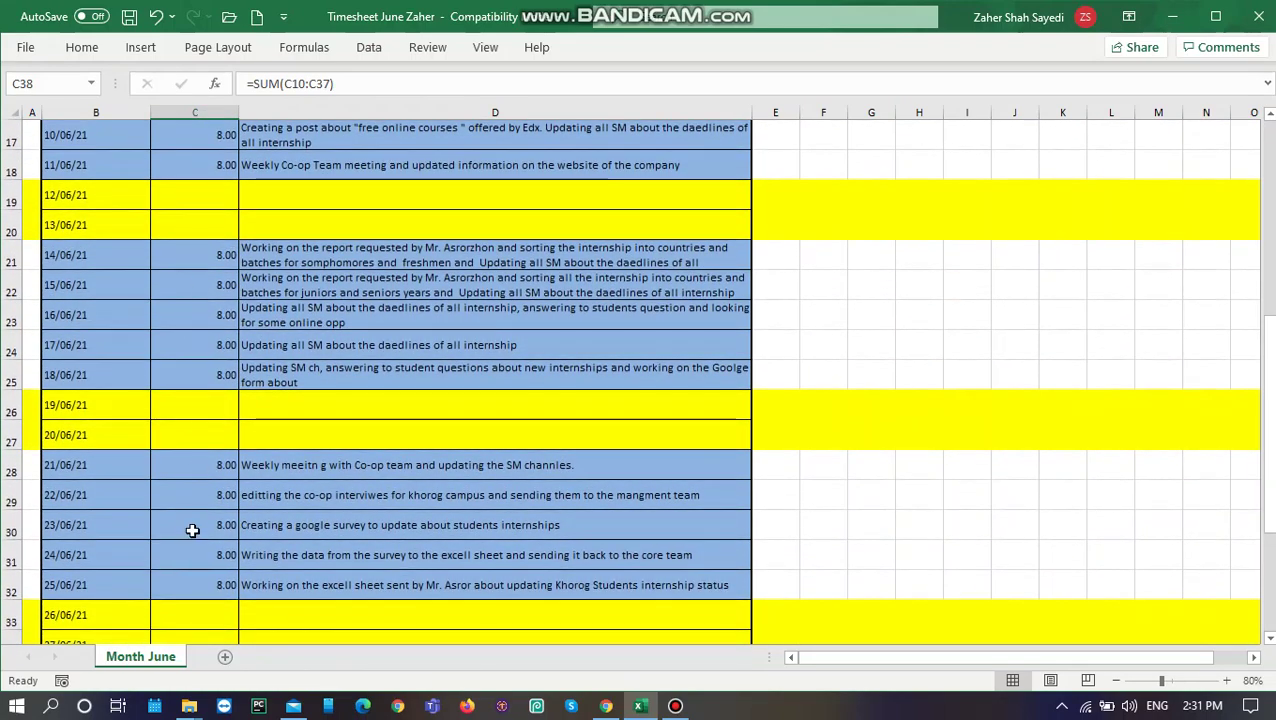
pyautogui.scroll(-3, 192, 530)
pyautogui.scroll(9, 285, 401)
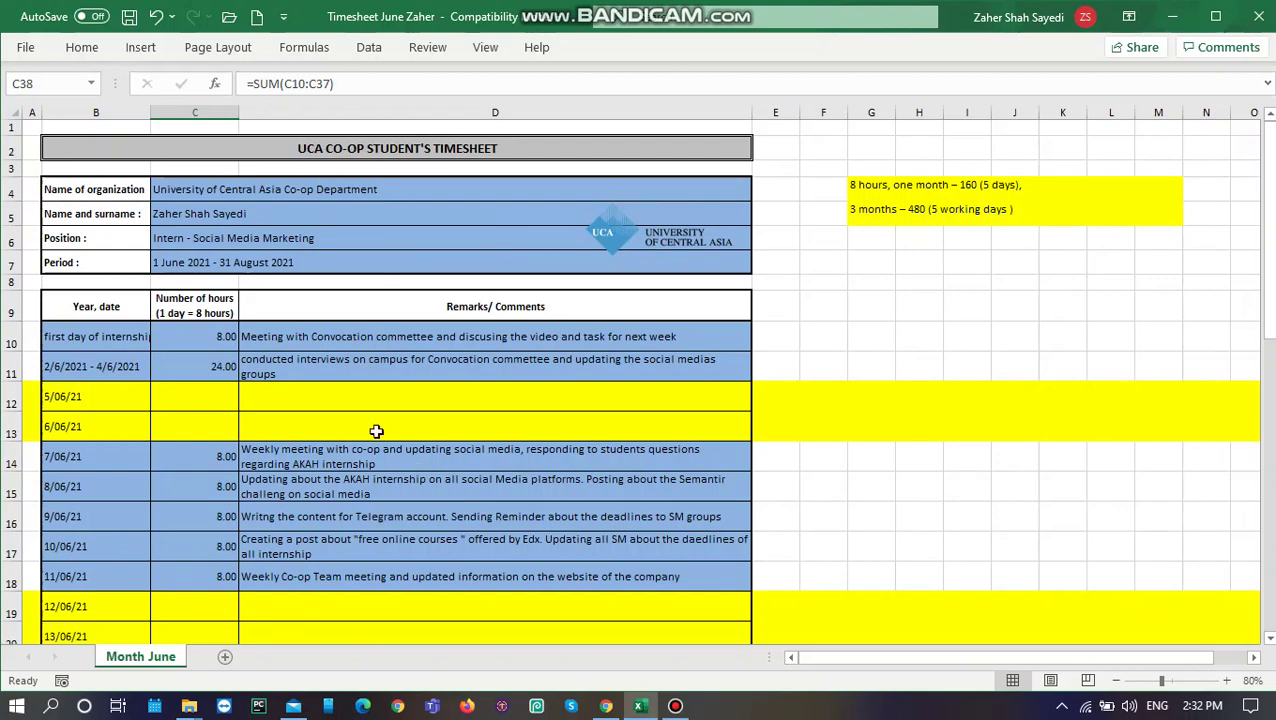
pyautogui.scroll(-3, 378, 460)
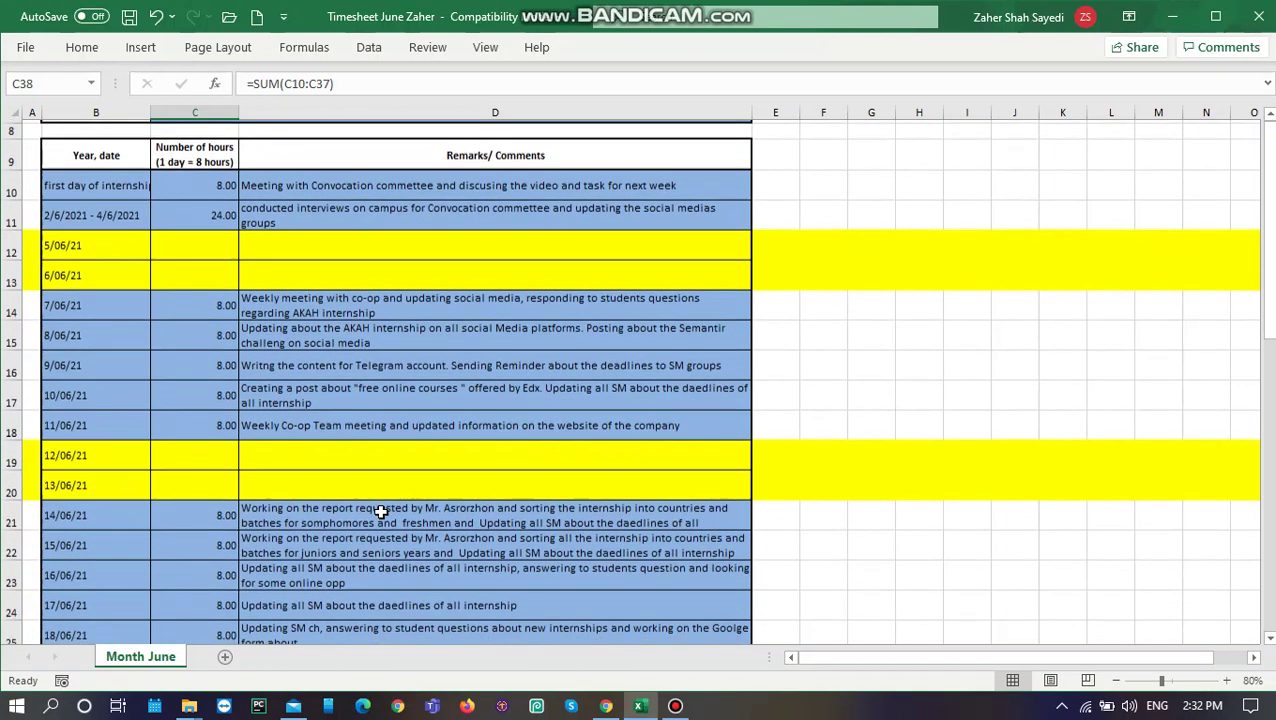
pyautogui.scroll(3, 380, 511)
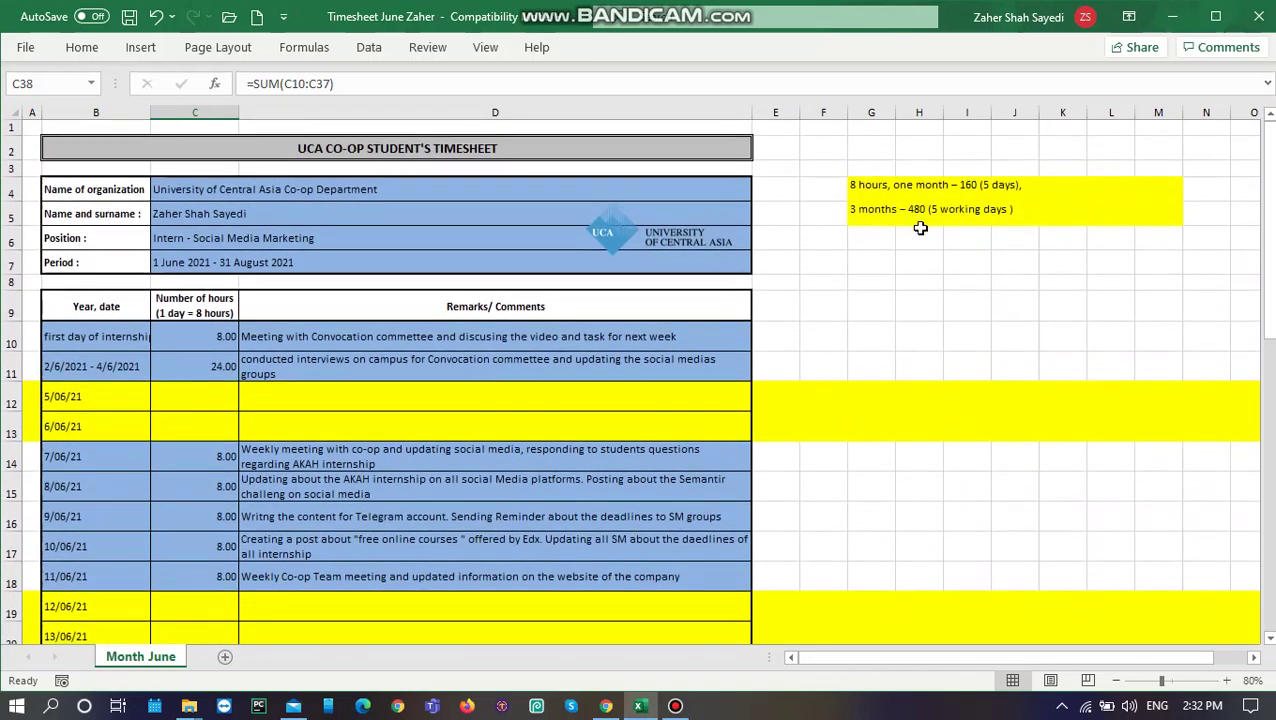
pyautogui.scroll(-5, 440, 498)
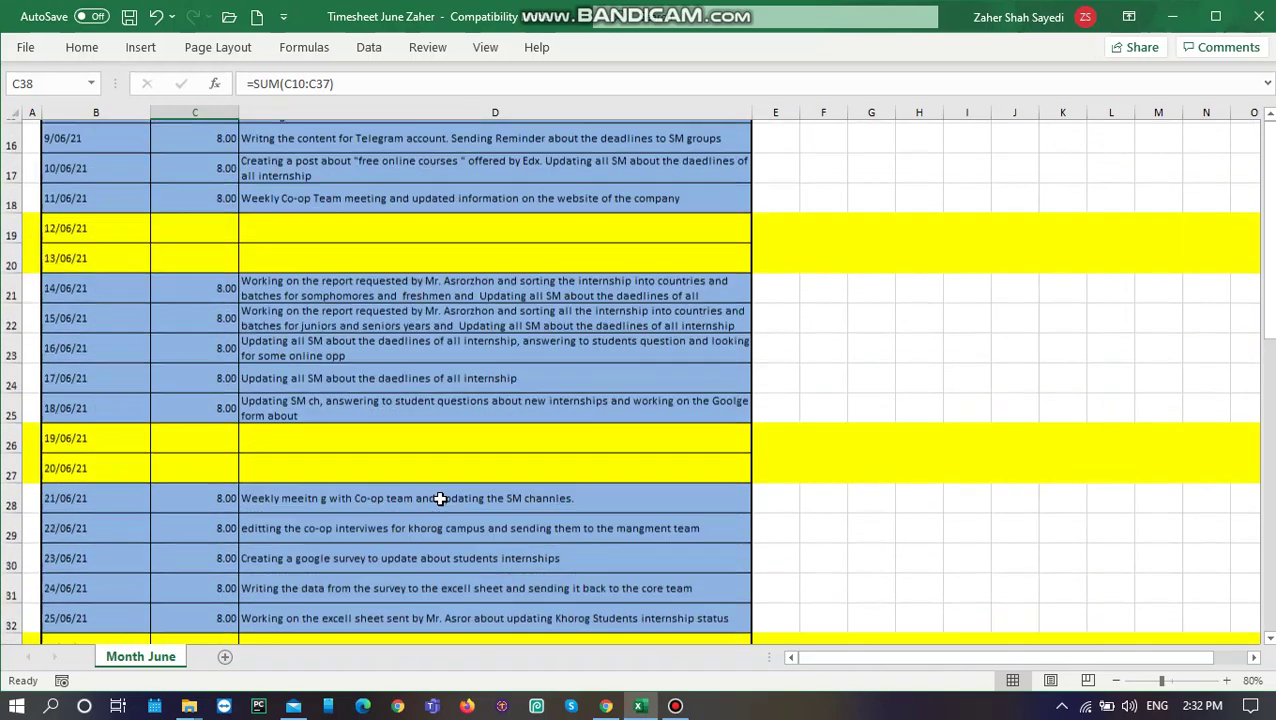
pyautogui.scroll(-4, 440, 498)
pyautogui.scroll(1, 208, 490)
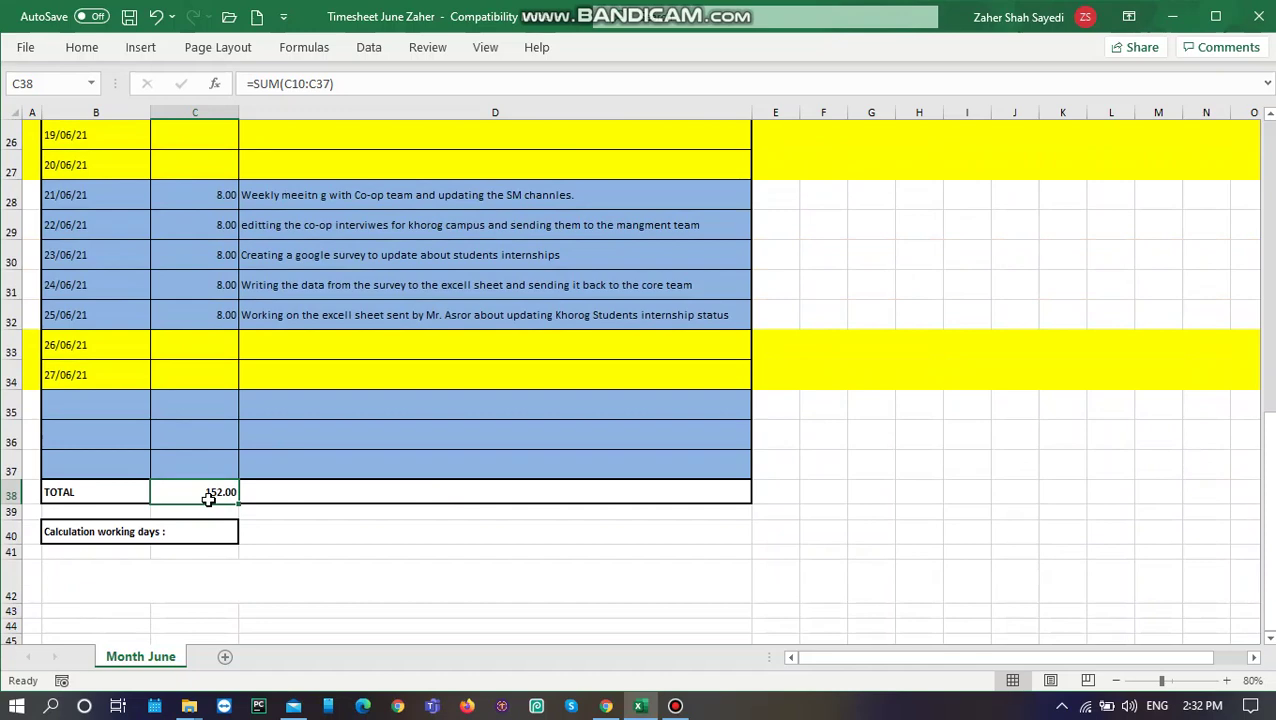
pyautogui.scroll(8, 426, 364)
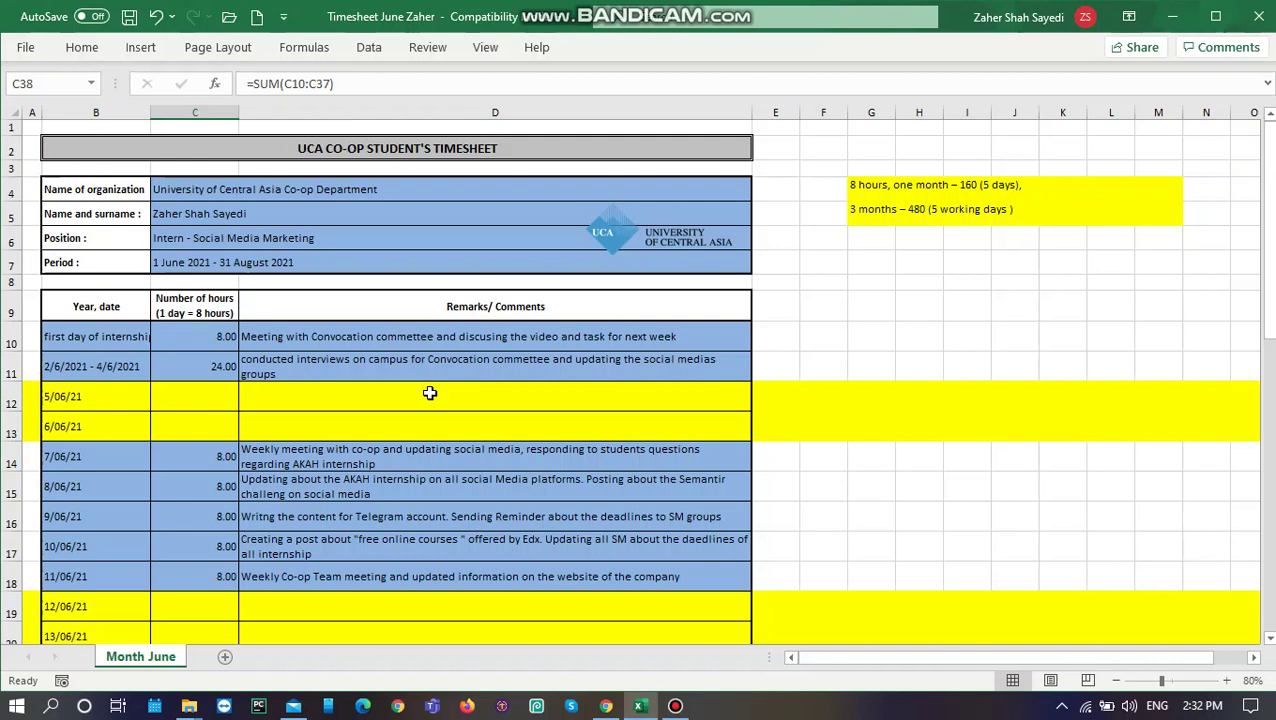
pyautogui.click(277, 343)
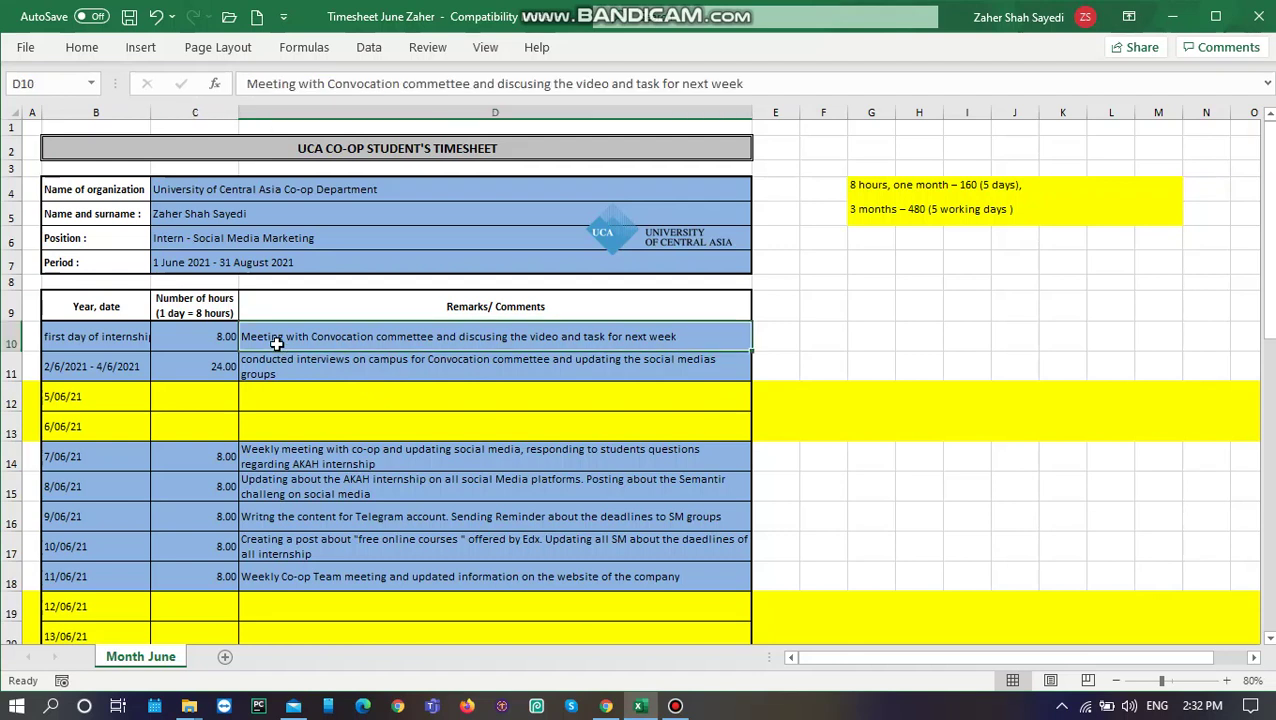
pyautogui.click(215, 342)
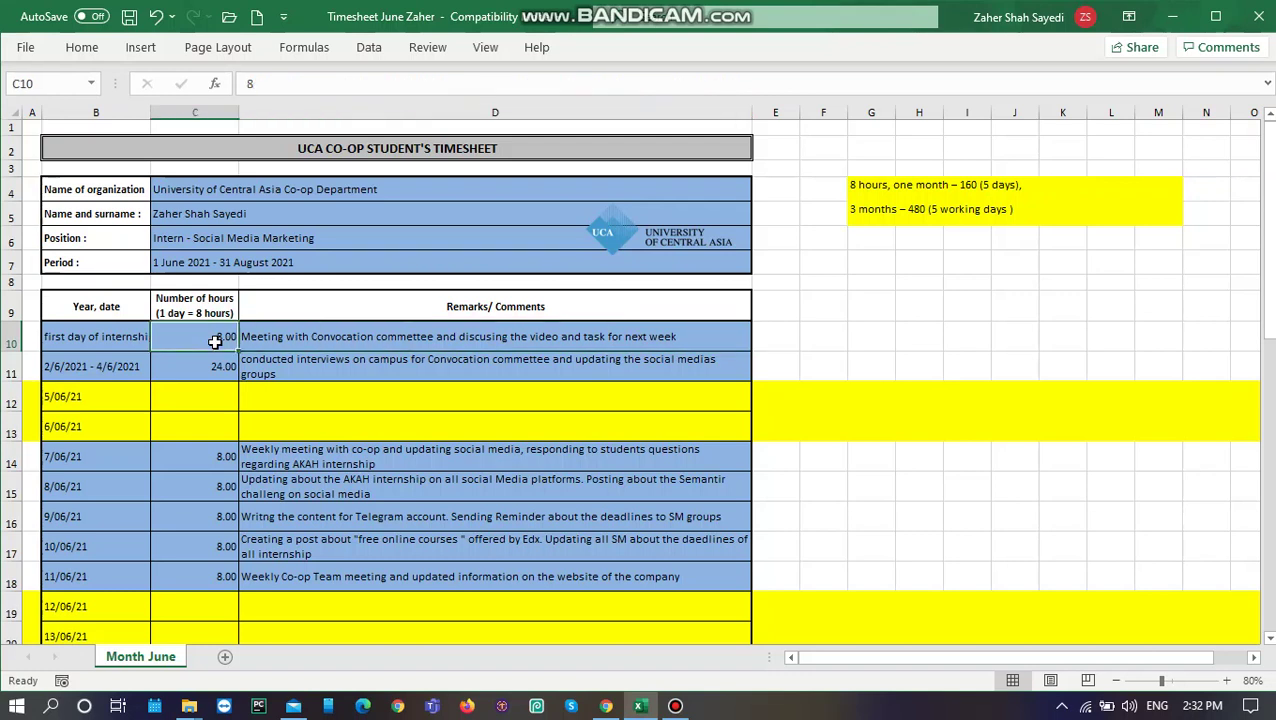